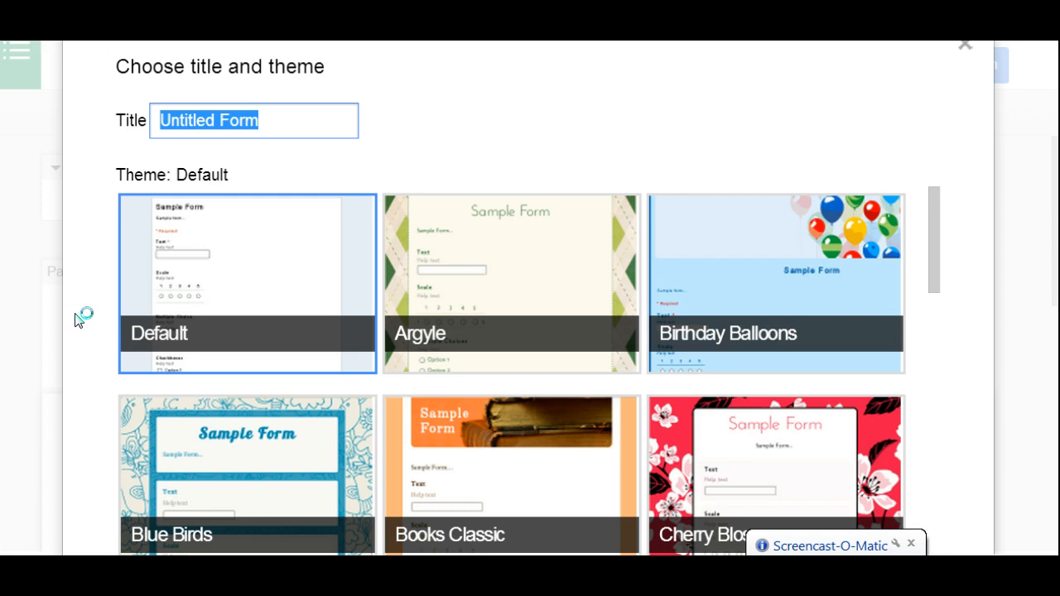
# - Title the new form Sample and apply the Birthday Balloons theme
pyautogui.hotkey('alt', 'f')
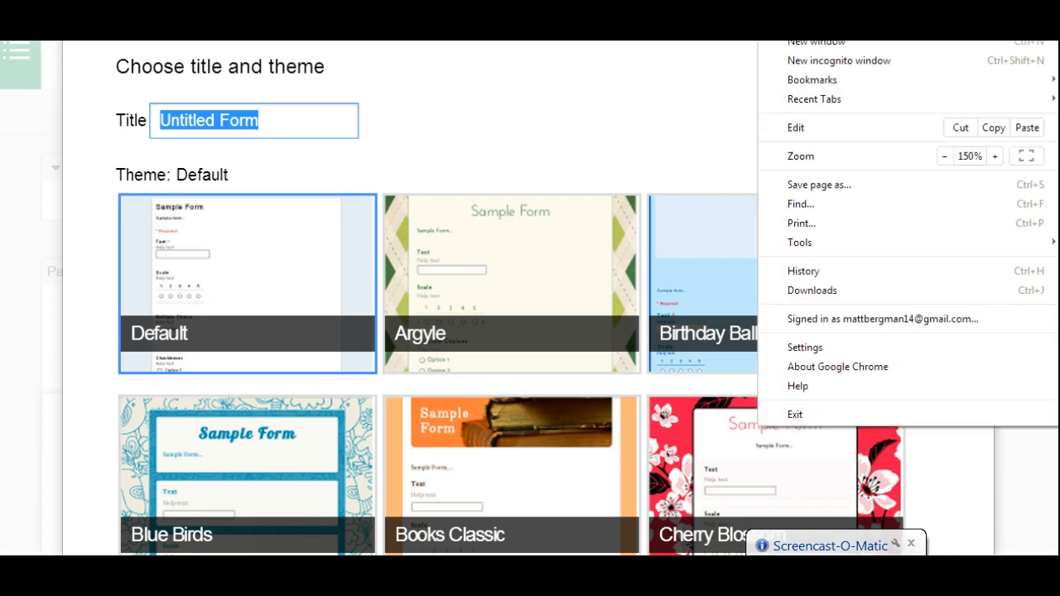
pyautogui.click(944, 156)
pyautogui.click(945, 156)
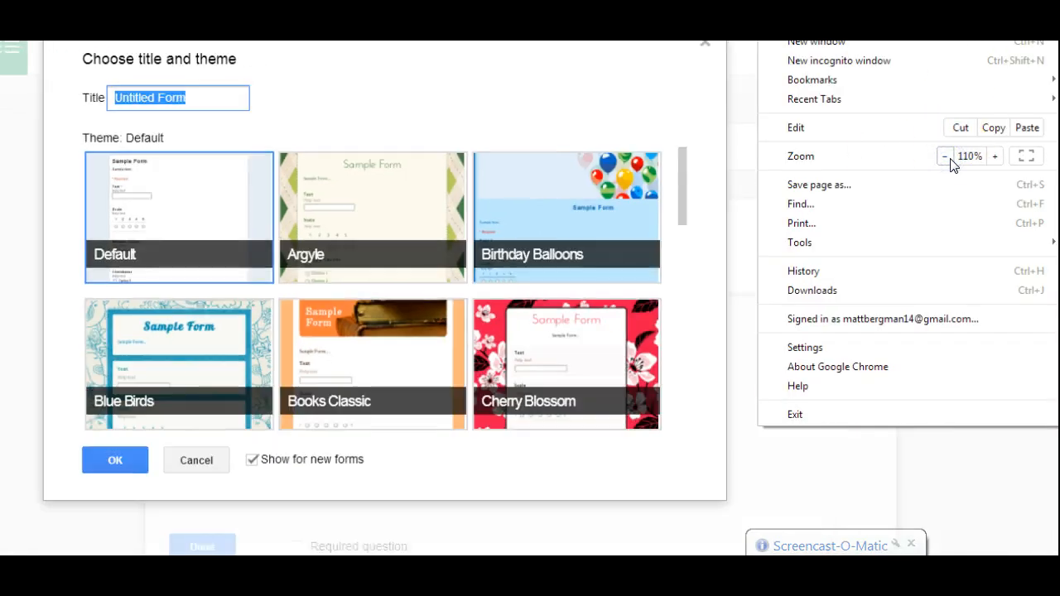
pyautogui.click(220, 96)
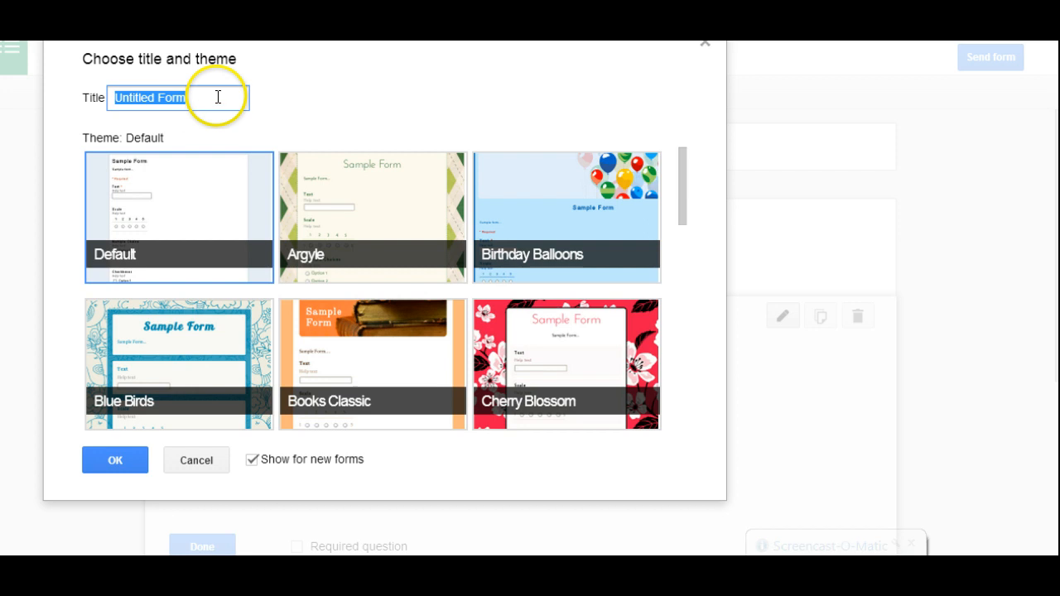
pyautogui.write('Sample')
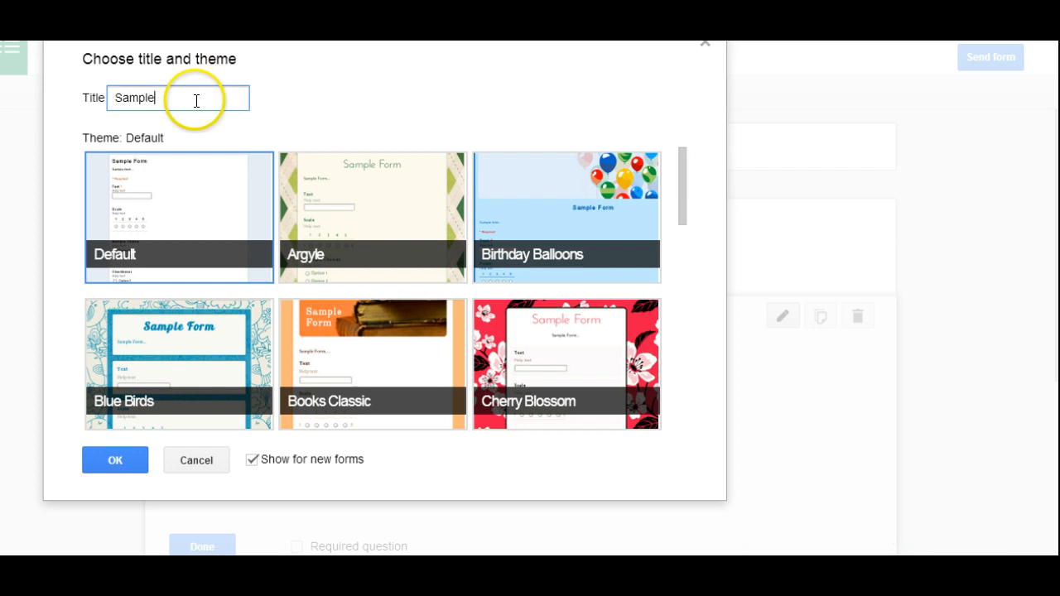
pyautogui.click(580, 178)
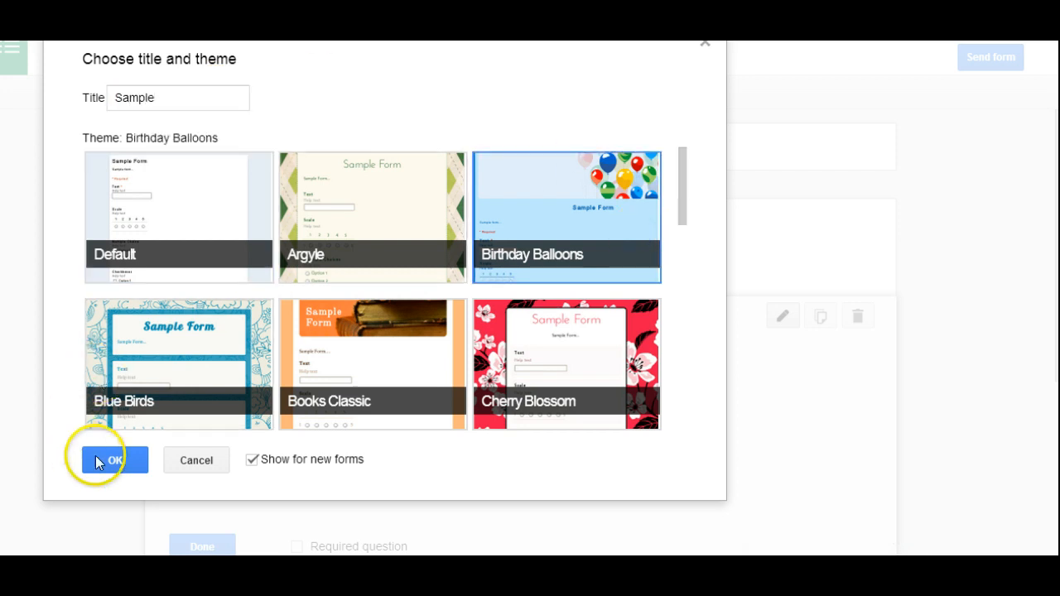
pyautogui.click(123, 468)
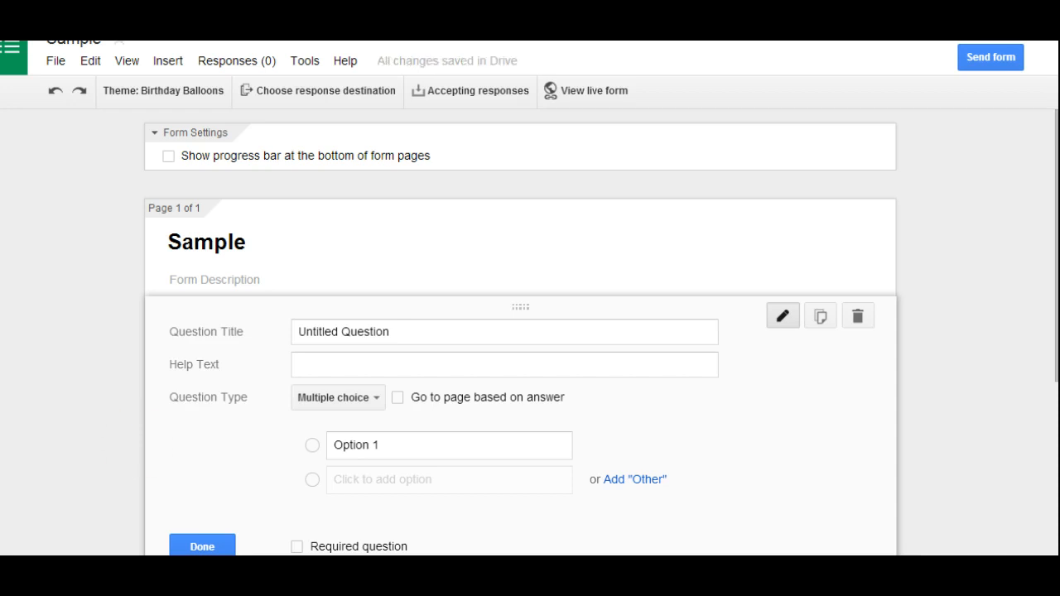
# - Examine the form's title, description field and the available question types
pyautogui.hotkey('alt', 'f')
pyautogui.click(998, 156)
pyautogui.click(997, 155)
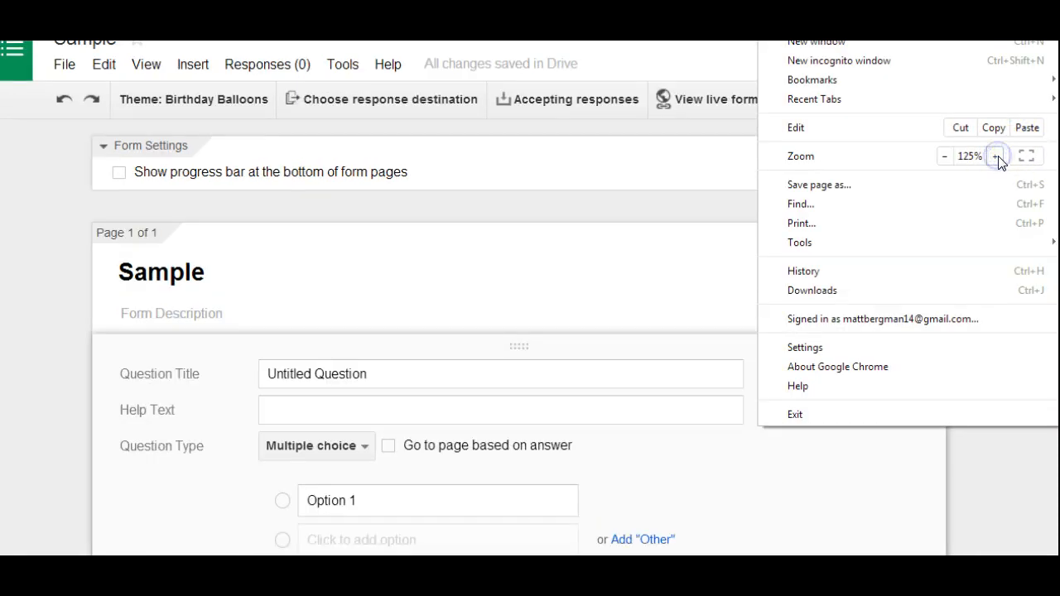
pyautogui.click(997, 155)
pyautogui.click(232, 320)
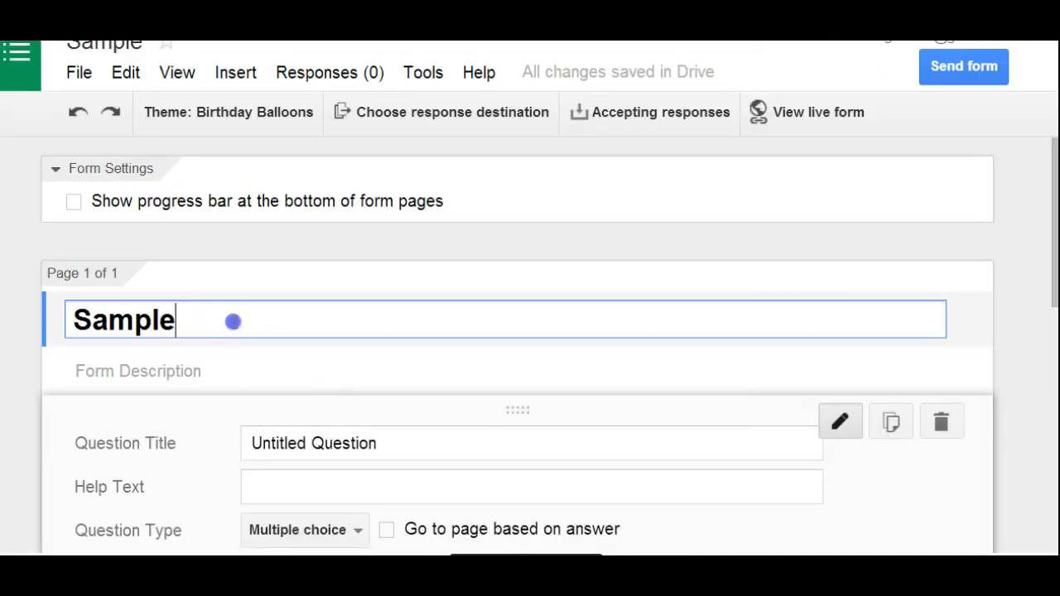
pyautogui.click(192, 379)
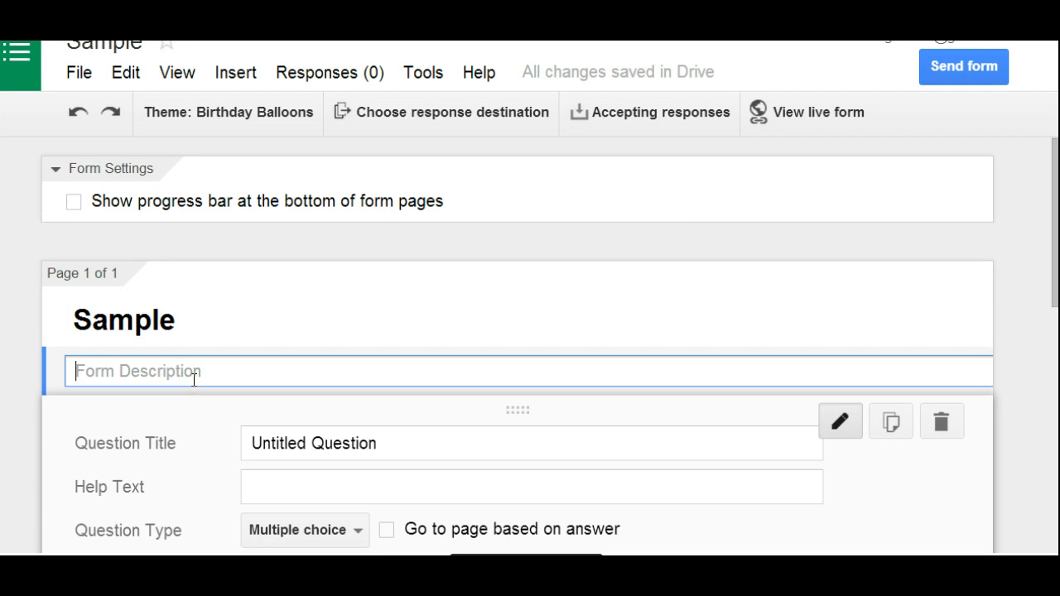
pyautogui.moveTo(1054, 172); pyautogui.dragTo(1054, 260)
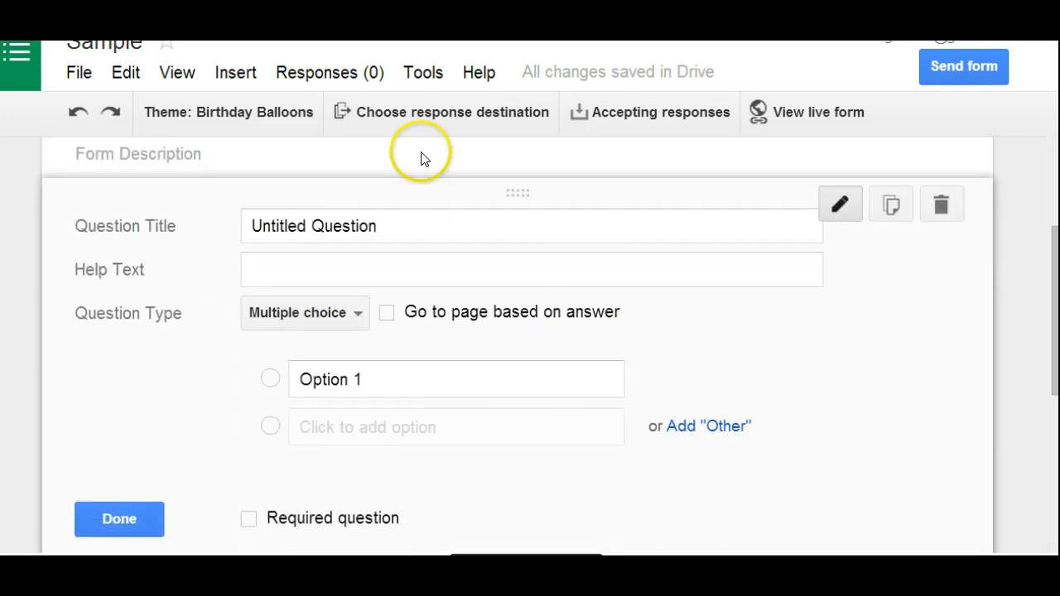
pyautogui.click(341, 315)
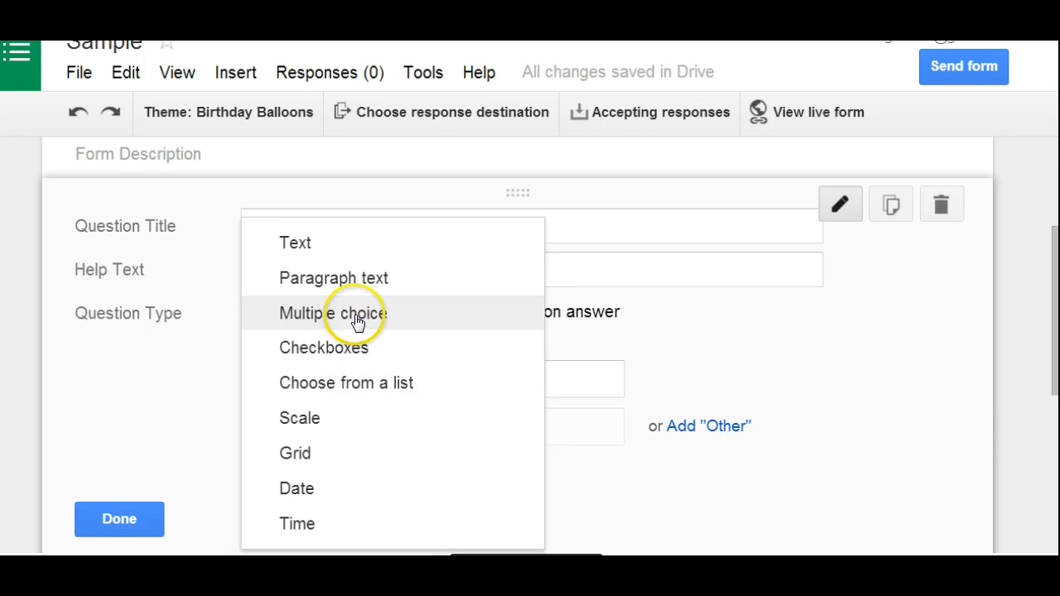
pyautogui.click(356, 320)
# - Title the first question What is your favorite color?
pyautogui.click(384, 234)
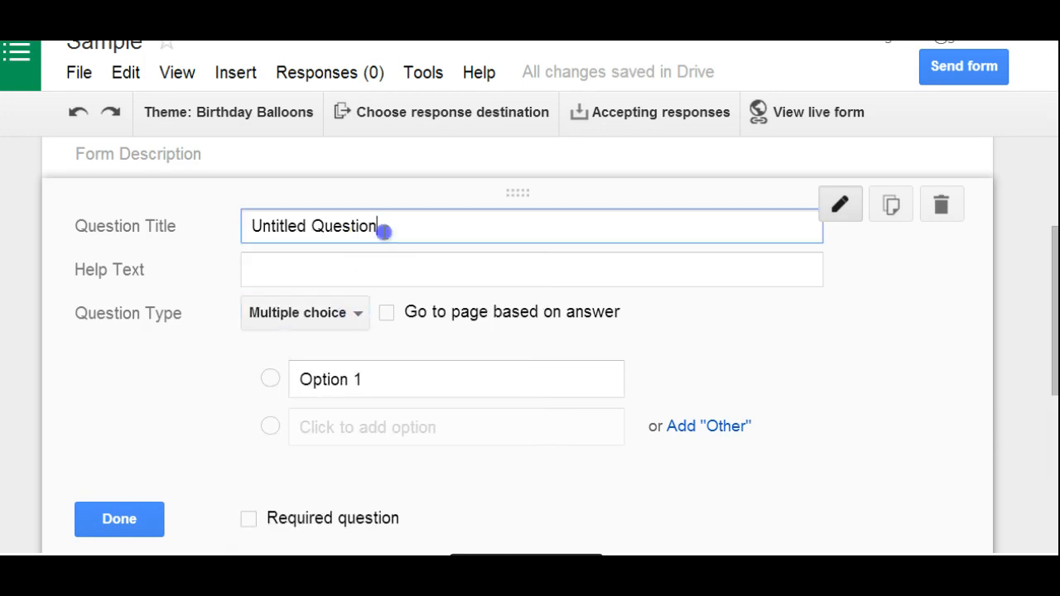
pyautogui.tripleClick(384, 234)
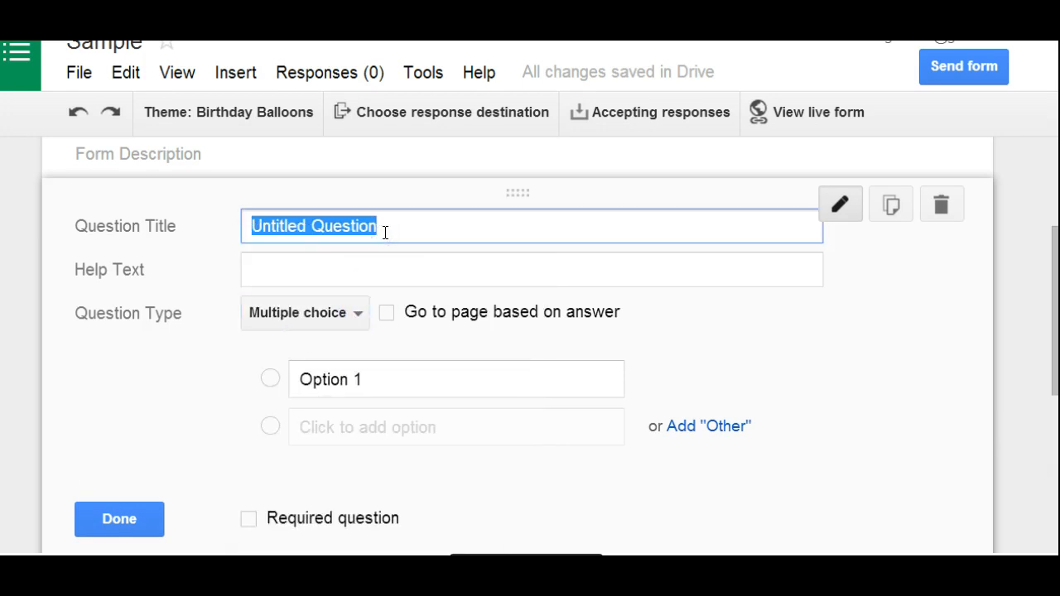
pyautogui.write('What is your ')
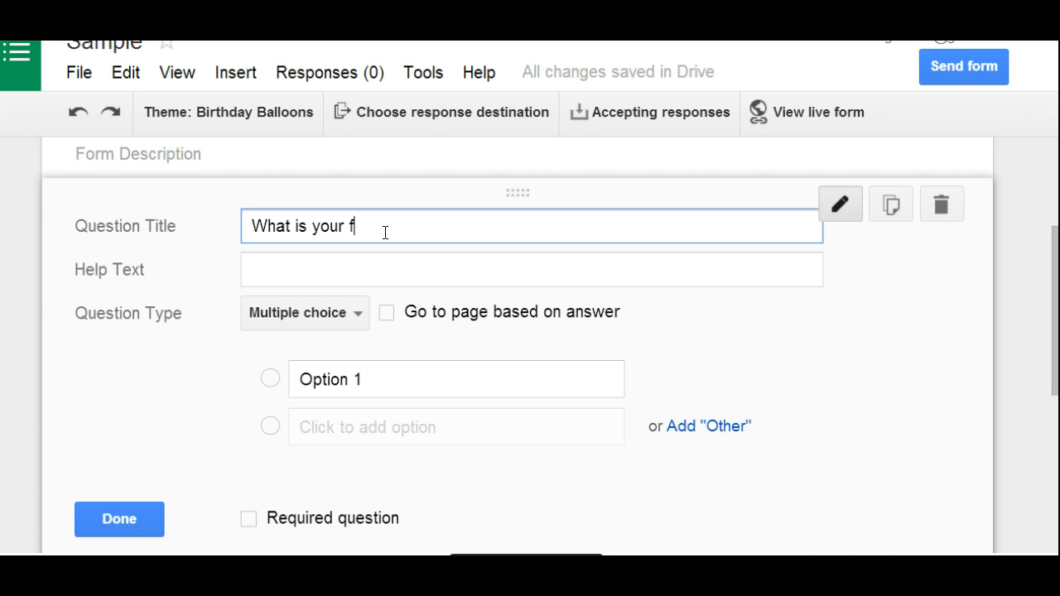
pyautogui.write('favorite color?')
# - Give the multiple-choice question the options Red, Blue, Orange and an Other choice, and finish editing it
pyautogui.click(313, 382)
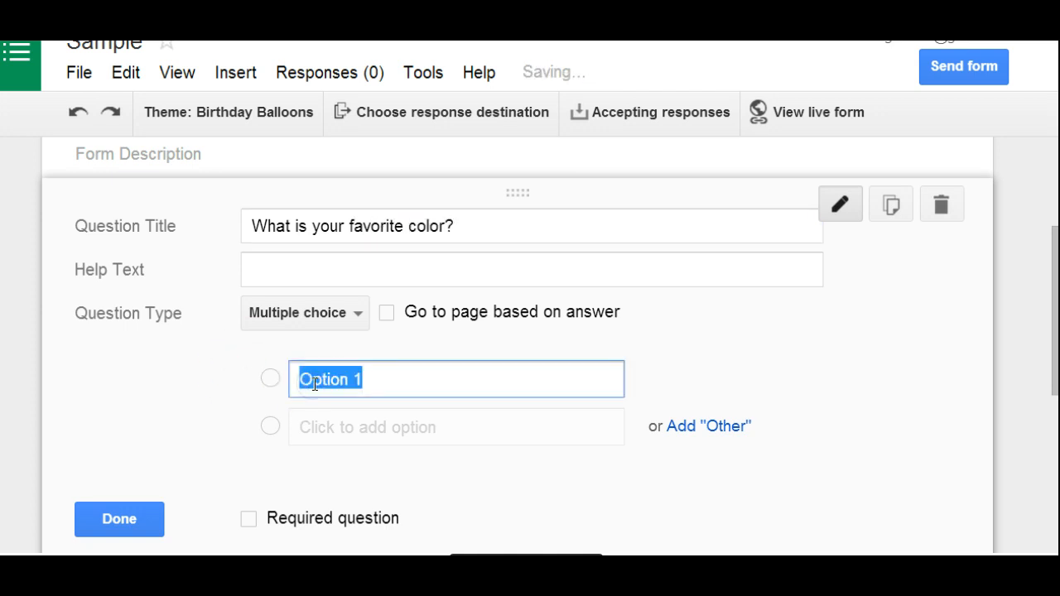
pyautogui.write('Red')
pyautogui.press('Return')
pyautogui.write('Bl')
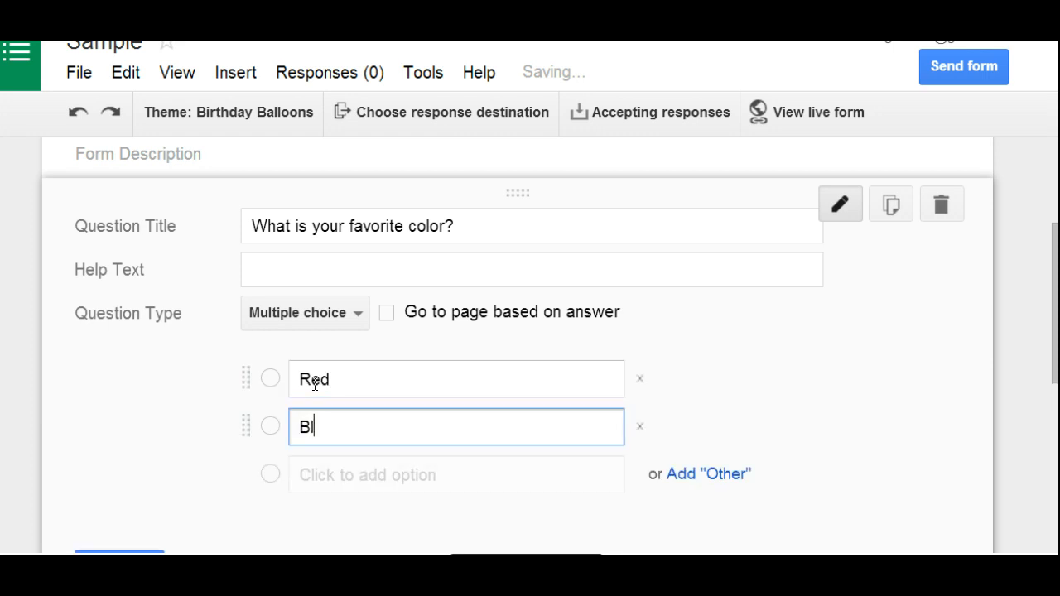
pyautogui.write('ue')
pyautogui.press('Return')
pyautogui.write('Orange')
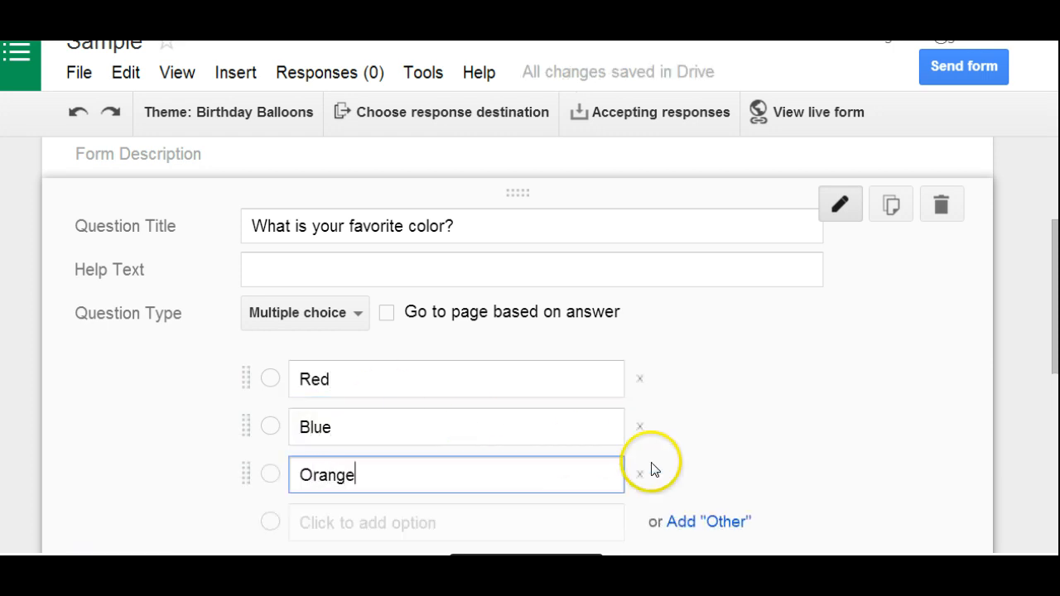
pyautogui.click(734, 523)
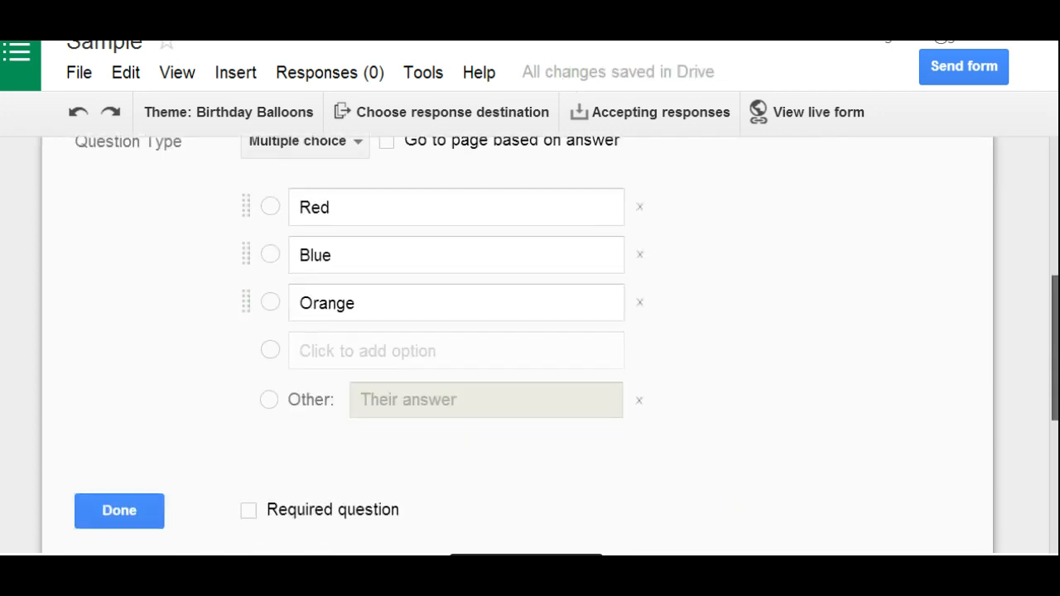
pyautogui.click(117, 479)
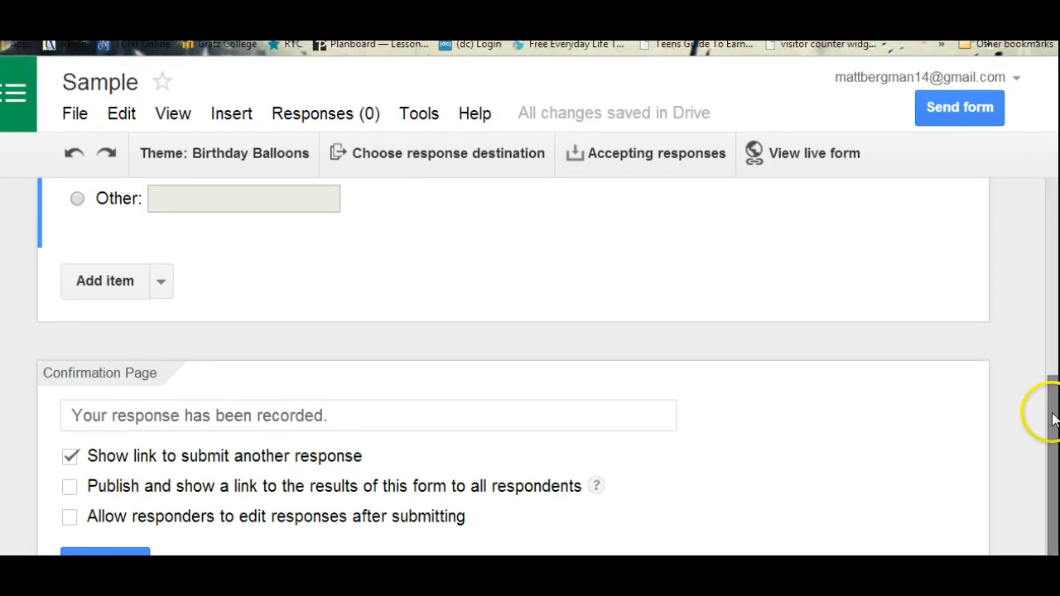
# - Add a Paragraph text question titled Tell me about you. and finish editing it
pyautogui.moveTo(1044, 414); pyautogui.dragTo(1045, 329)
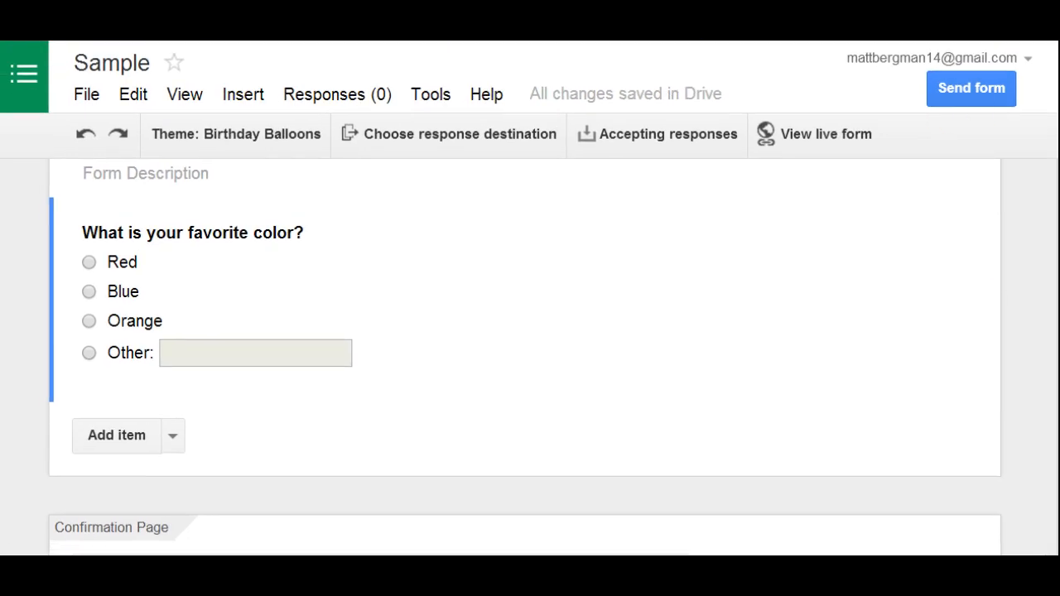
pyautogui.scroll(-3, 525, 356)
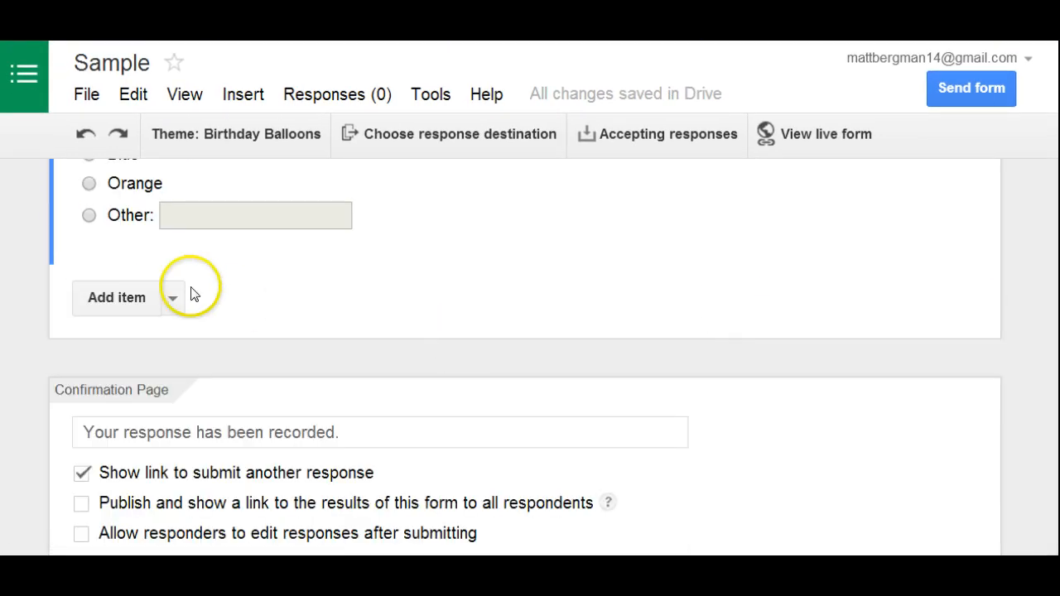
pyautogui.click(174, 298)
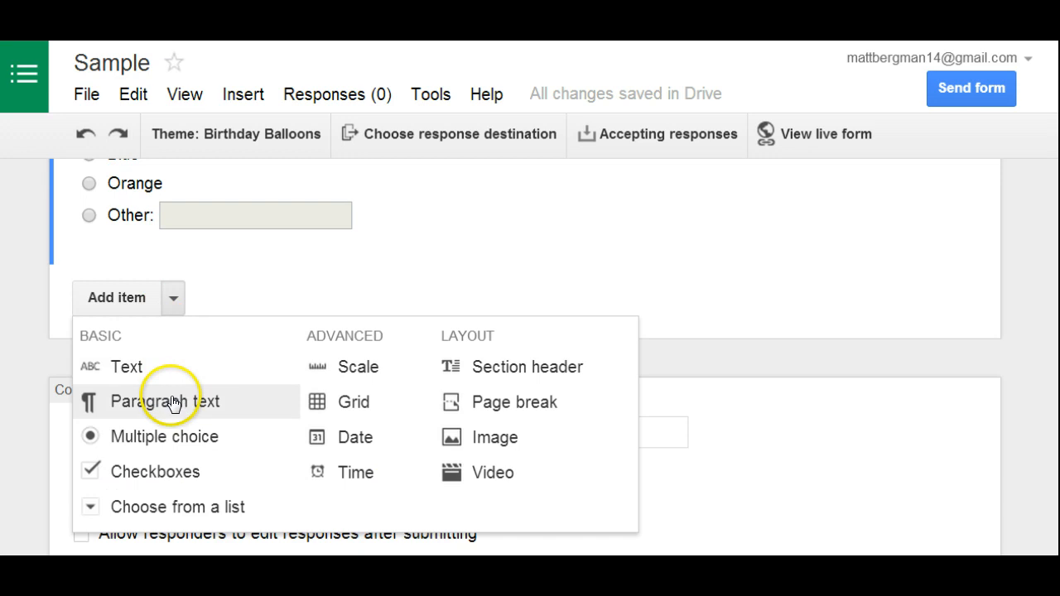
pyautogui.click(173, 402)
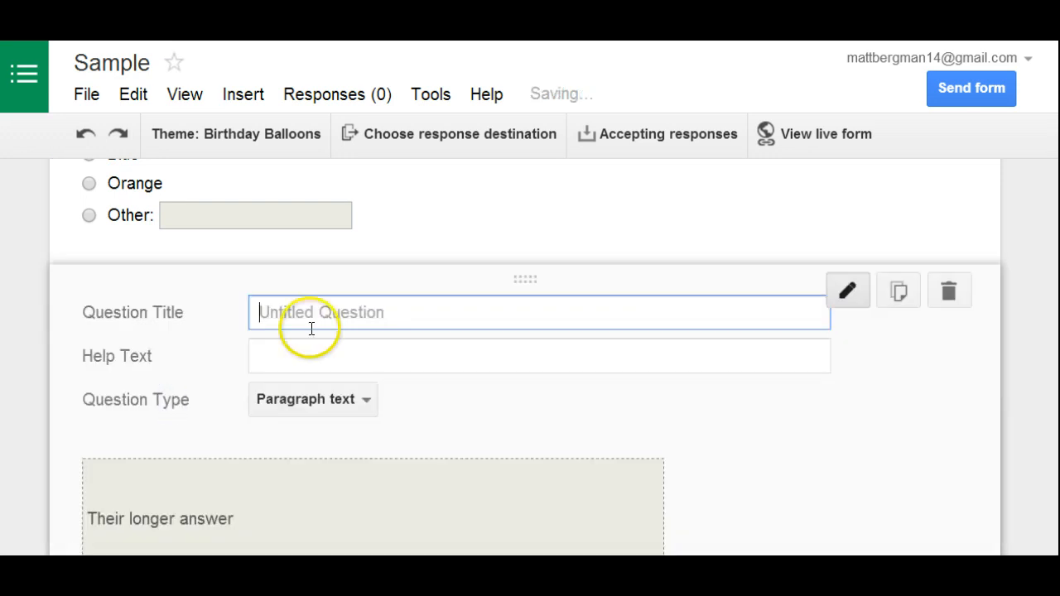
pyautogui.write('T')
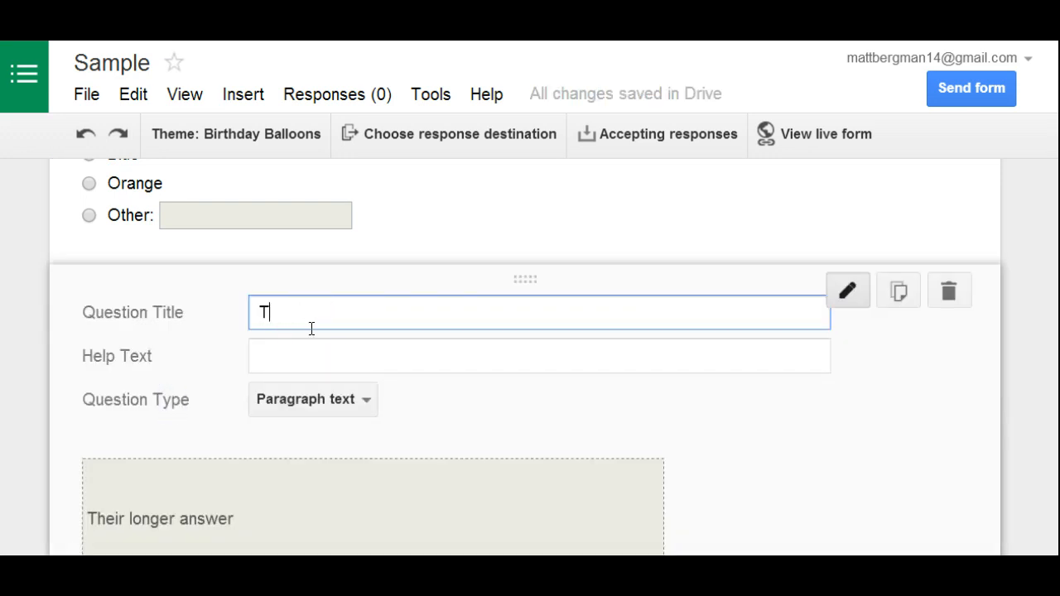
pyautogui.write('ell me about your')
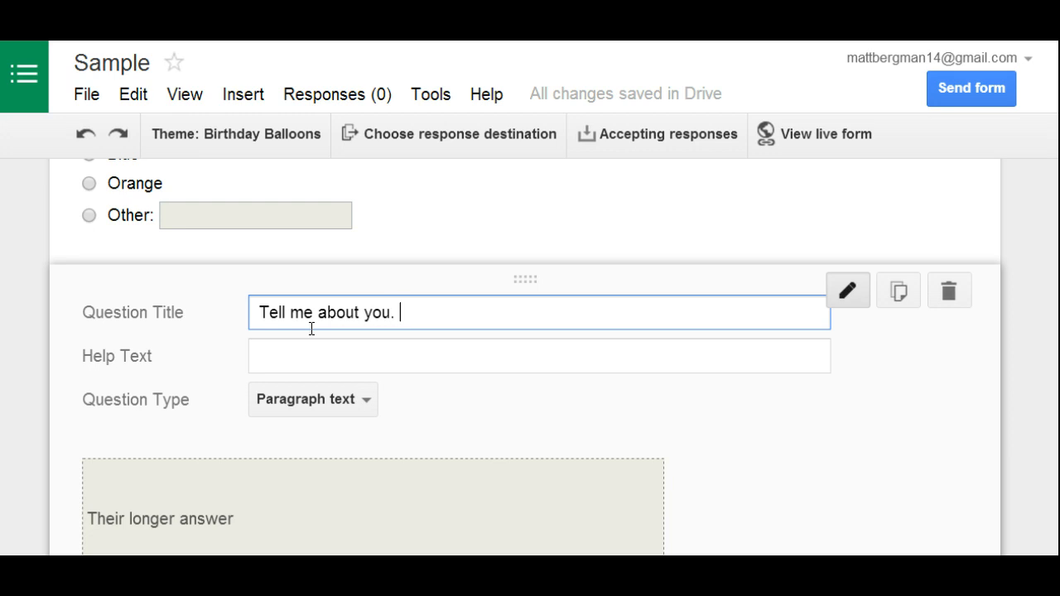
pyautogui.click(1058, 365)
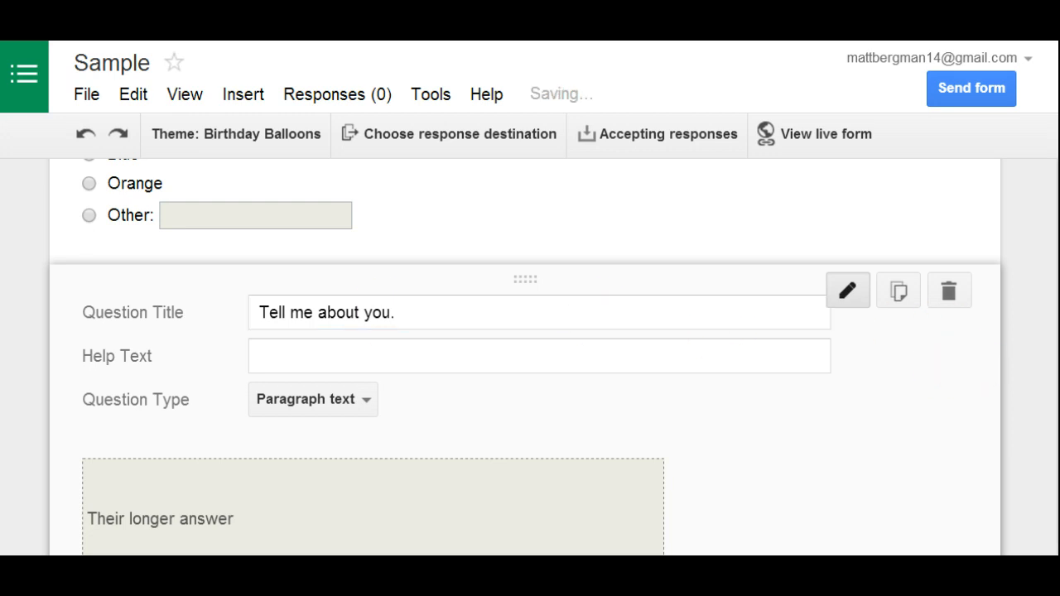
pyautogui.moveTo(1058, 365); pyautogui.dragTo(1058, 412)
pyautogui.click(147, 514)
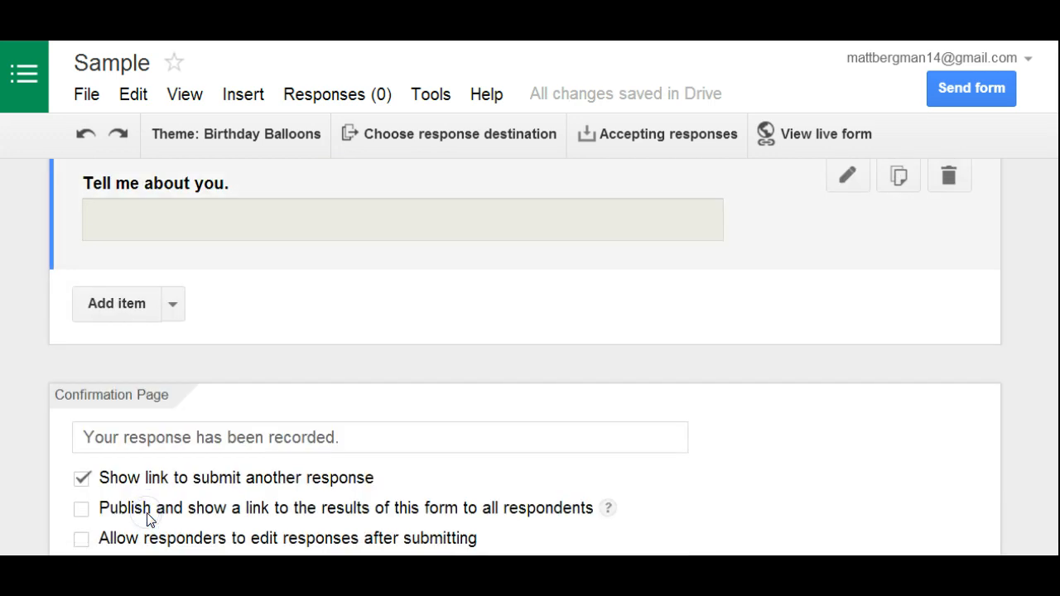
# - Change the paragraph question's title to Tell me about one of your interests. and finish editing it
pyautogui.moveTo(1058, 451); pyautogui.dragTo(1059, 413)
pyautogui.moveTo(811, 304)
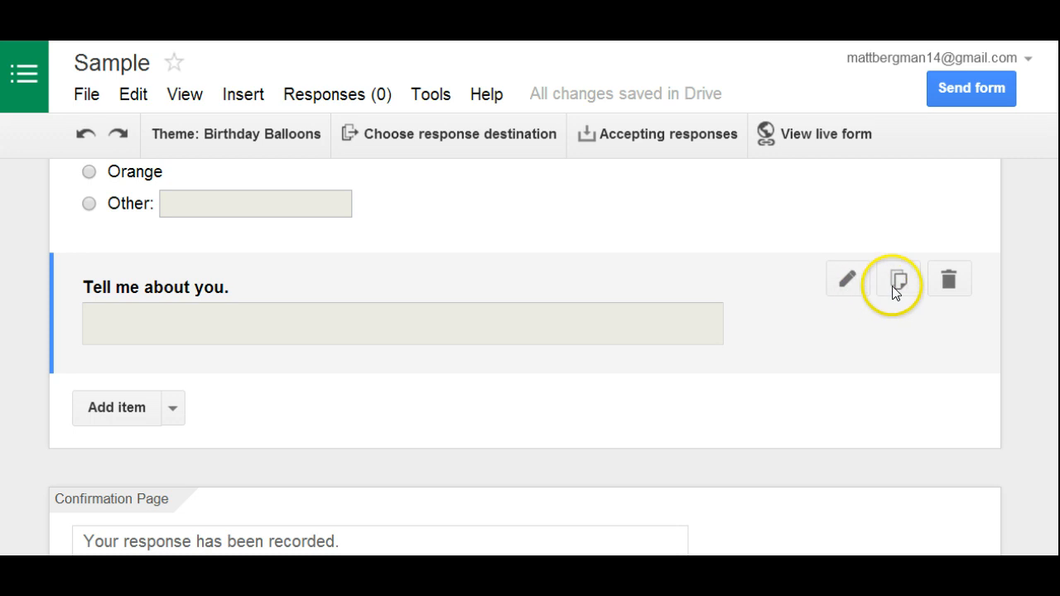
pyautogui.click(847, 282)
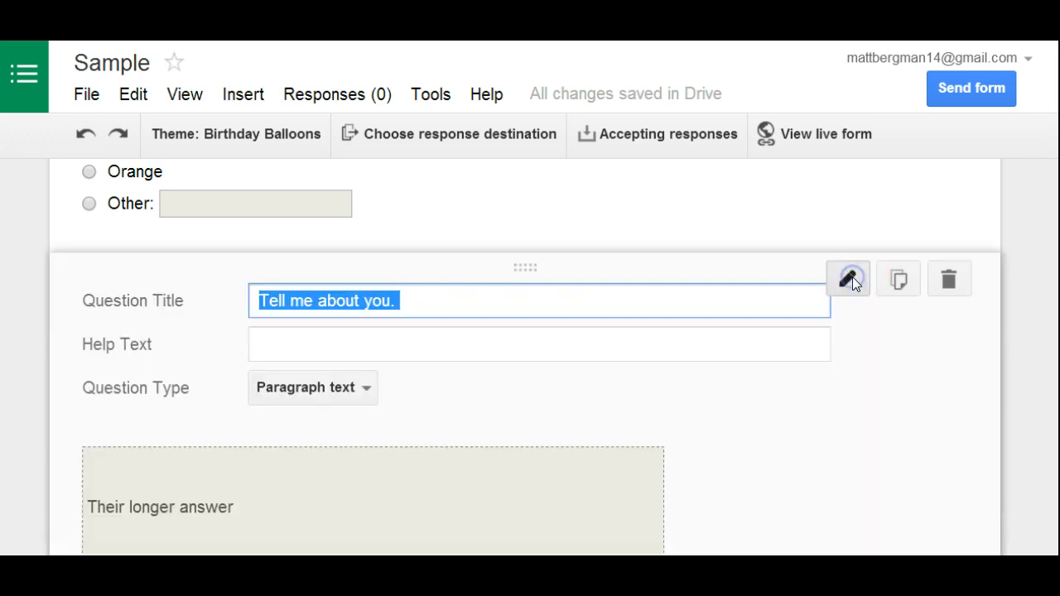
pyautogui.click(532, 286)
pyautogui.press('BackSpace')
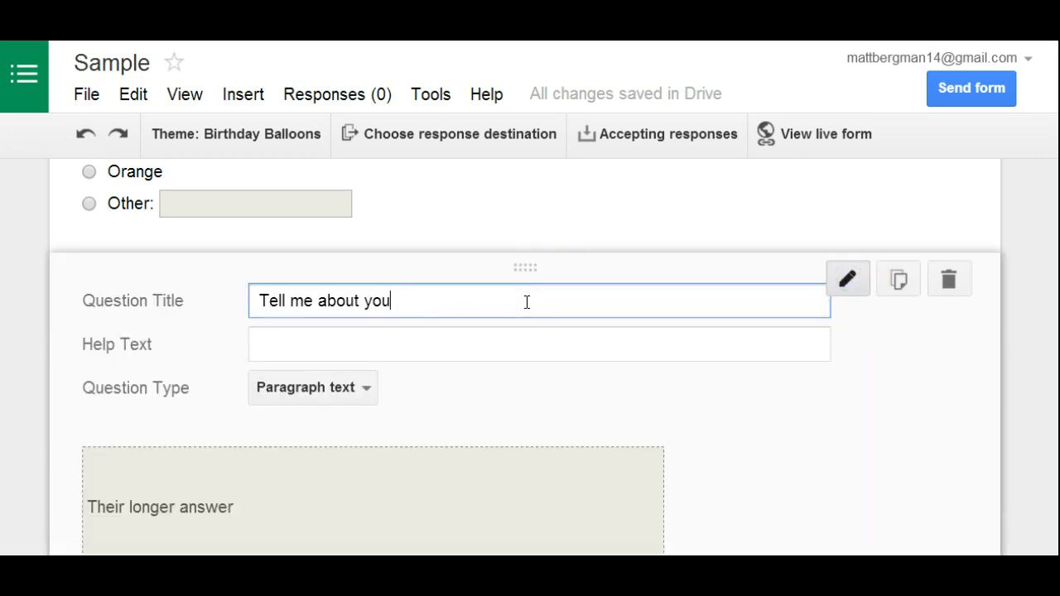
pyautogui.press('BackSpace')
pyautogui.press('BackSpace')
pyautogui.press('BackSpace')
pyautogui.press('BackSpace')
pyautogui.write('one of your inter')
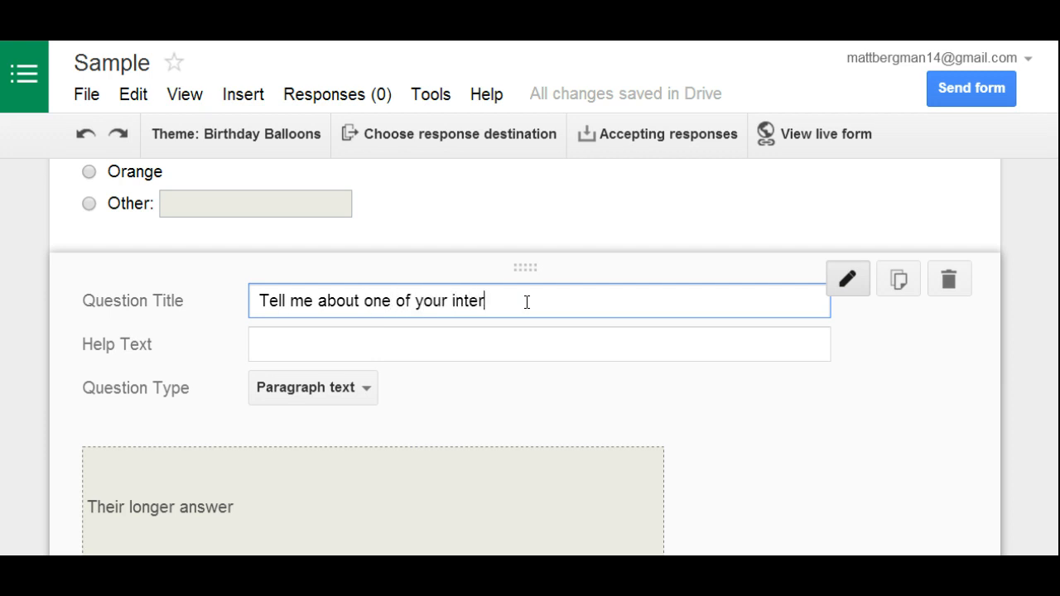
pyautogui.write('ests.')
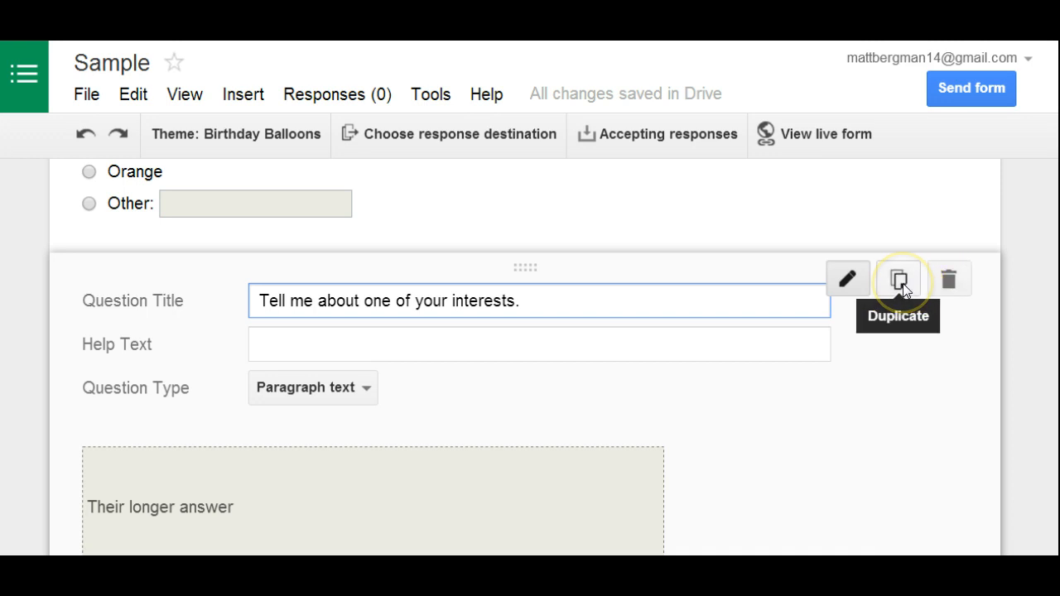
pyautogui.scroll(-2, 233, 481)
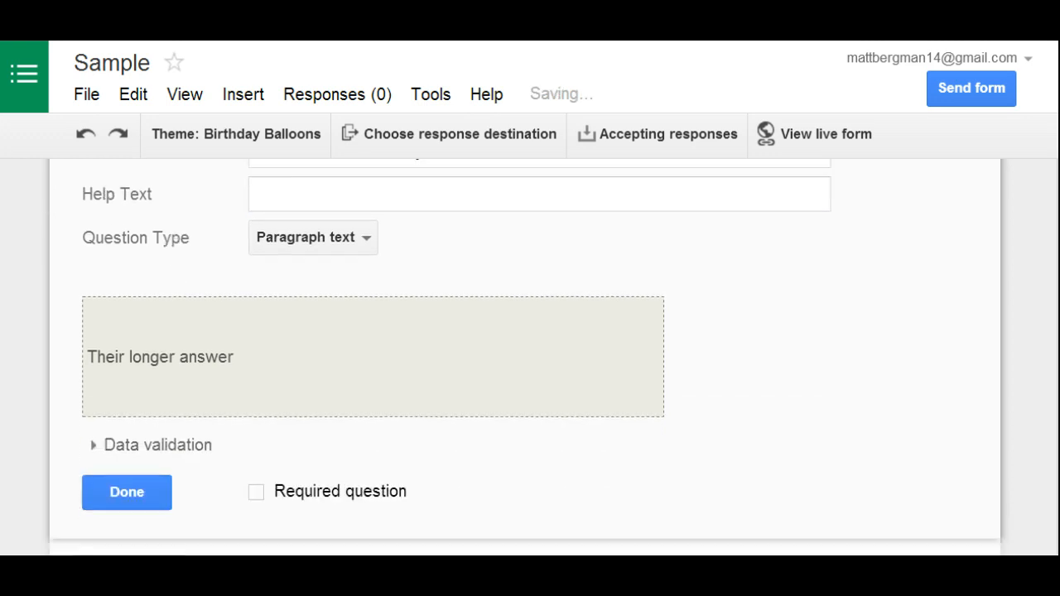
pyautogui.click(154, 487)
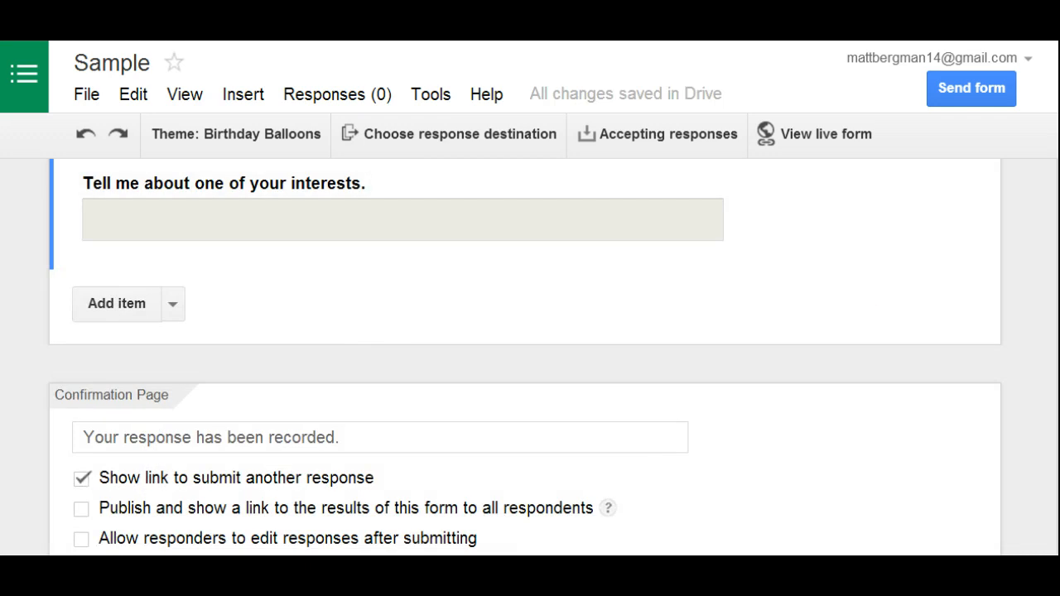
pyautogui.scroll(2, 525, 356)
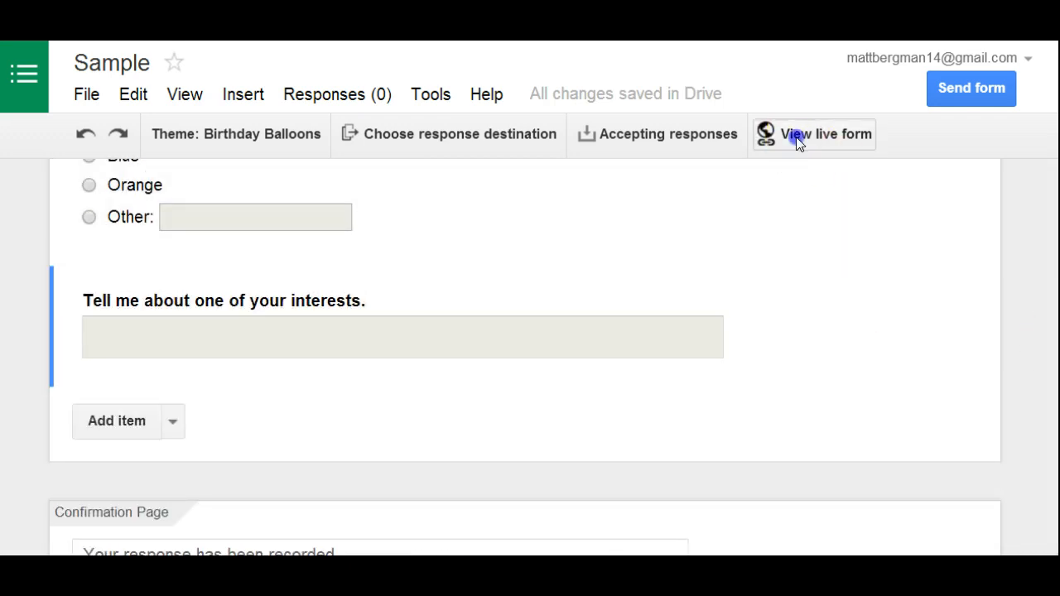
# - Open the live form and scroll through it to preview the questions
pyautogui.click(796, 137)
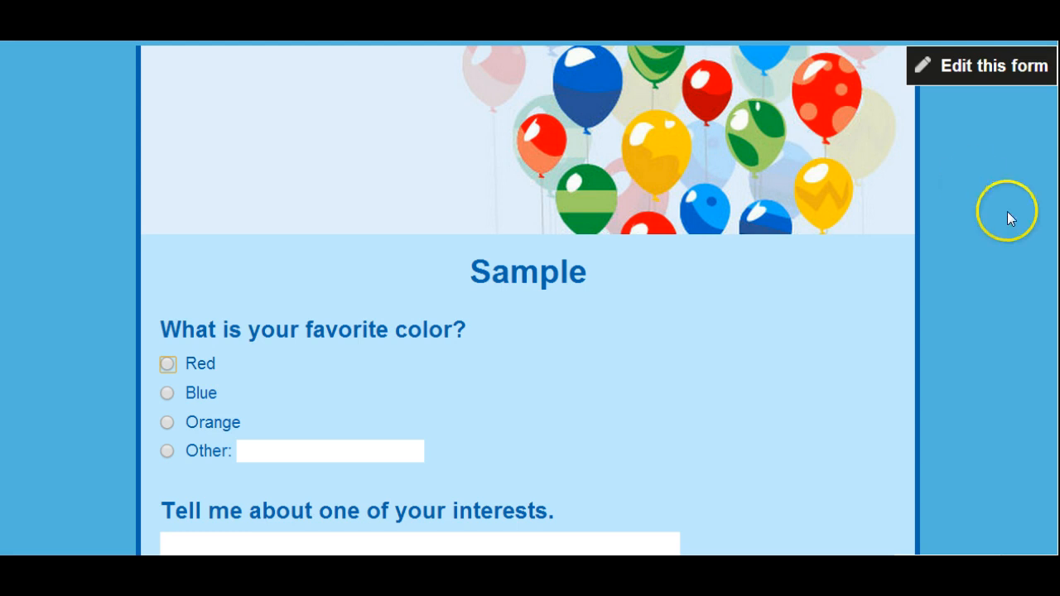
pyautogui.scroll(-3, 527, 298)
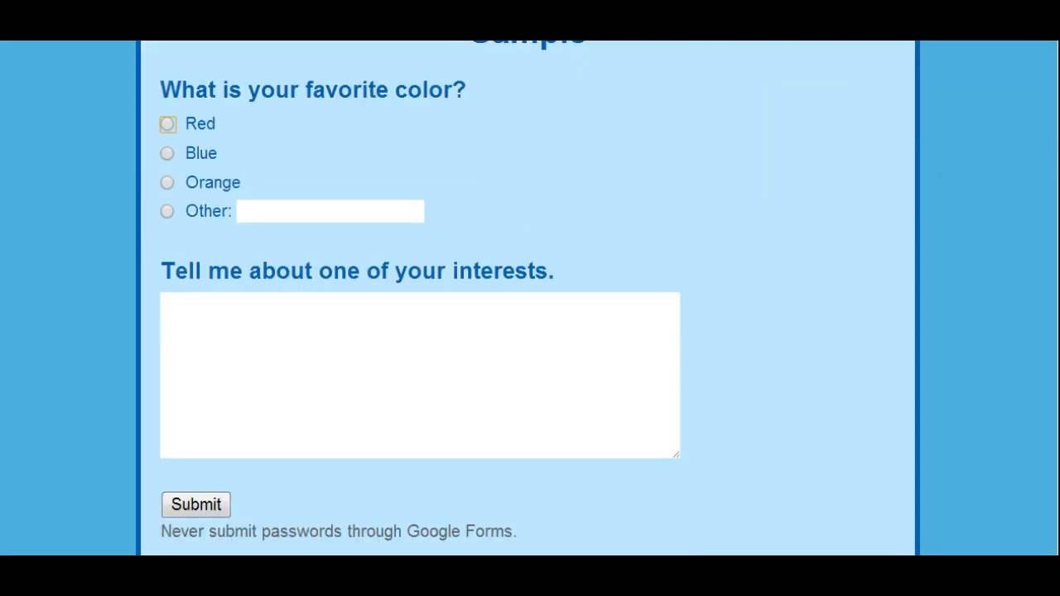
pyautogui.scroll(3, 1053, 157)
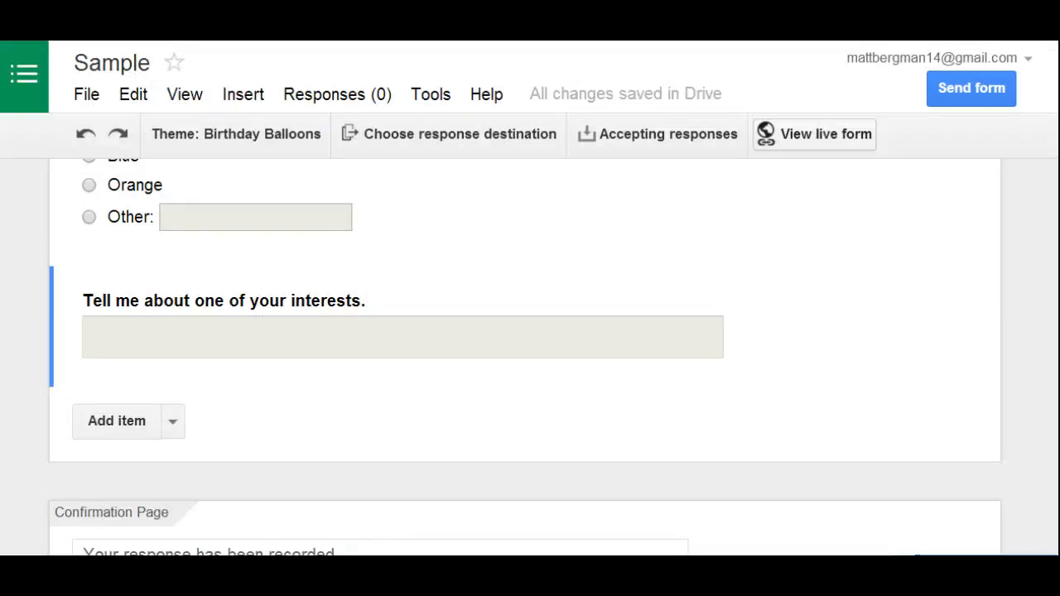
# - Open the Send form dialog to view the sharing options and close it
pyautogui.click(987, 91)
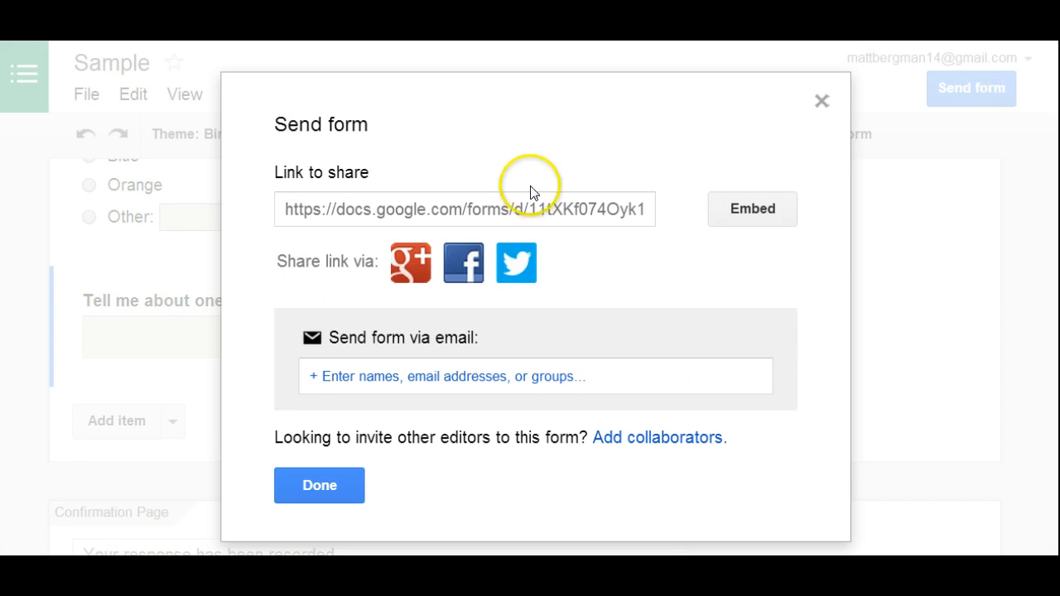
pyautogui.click(308, 490)
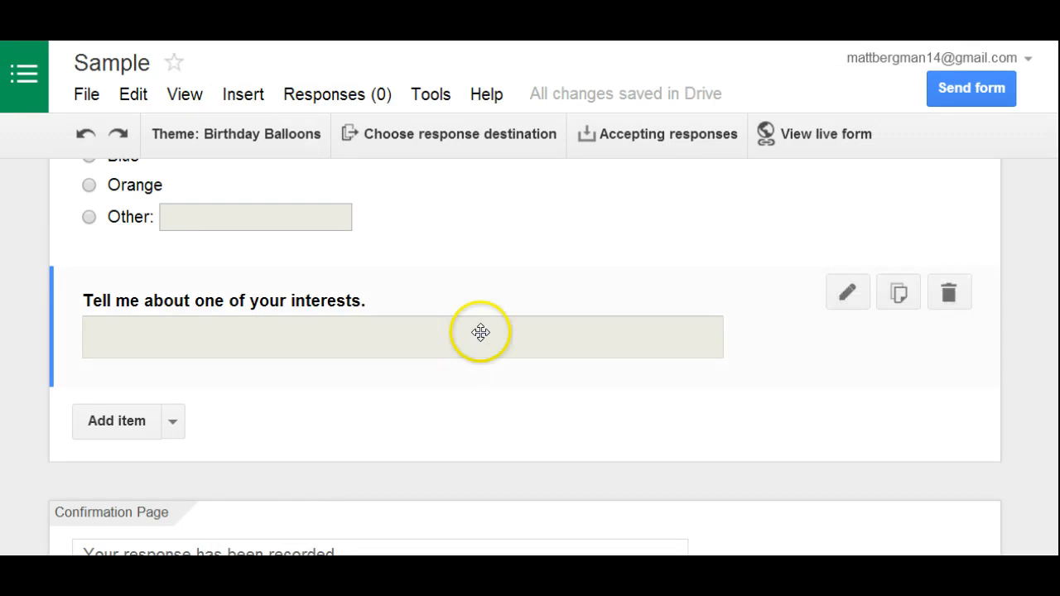
# - Switch the form to not accepting responses and back to accepting responses
pyautogui.click(638, 142)
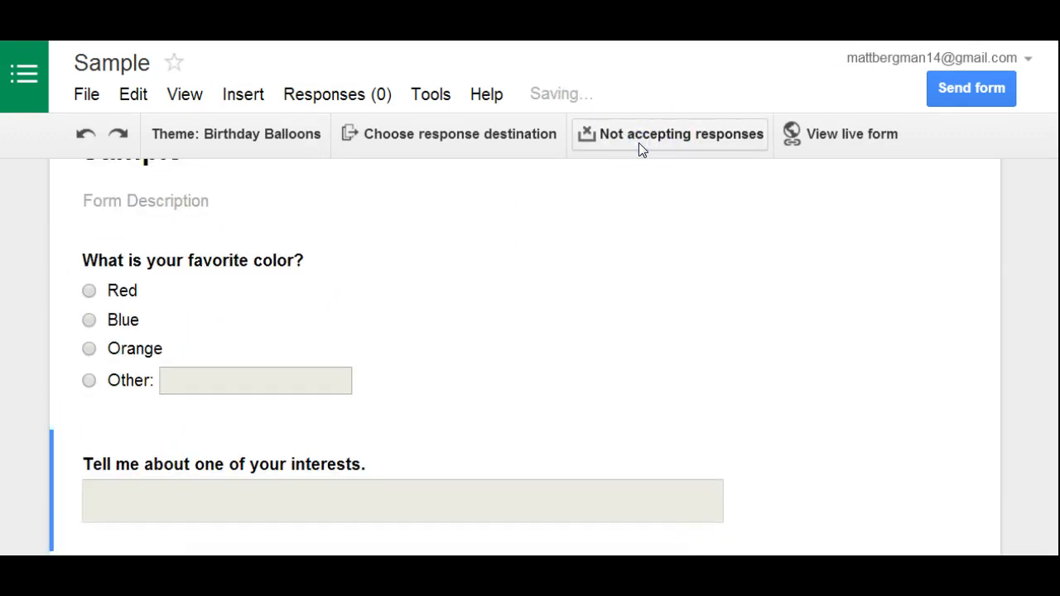
pyautogui.click(639, 142)
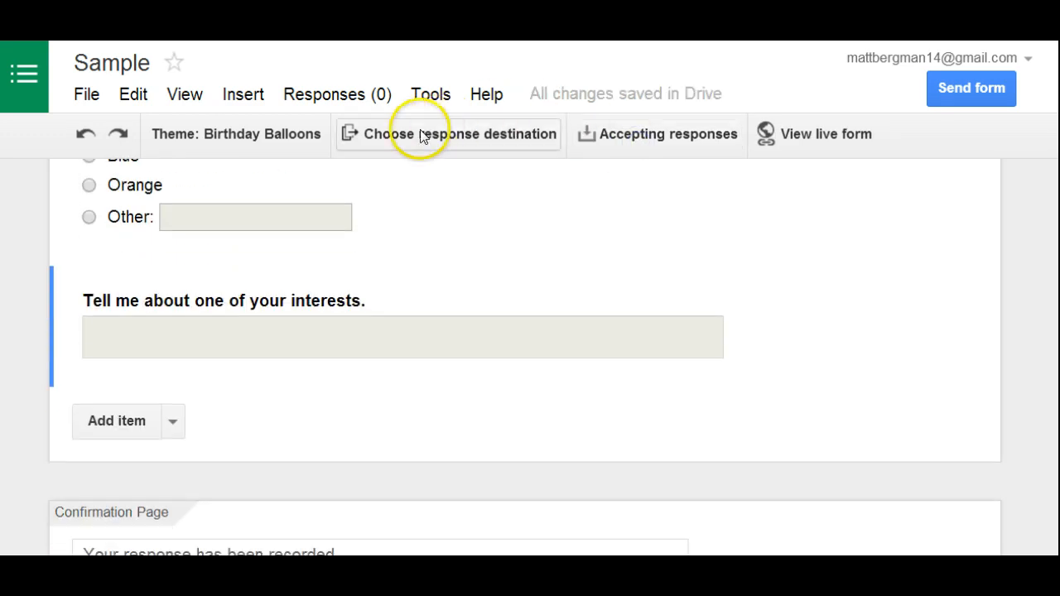
# - Send the form's responses to a new spreadsheet named Sample (Responses)
pyautogui.click(461, 141)
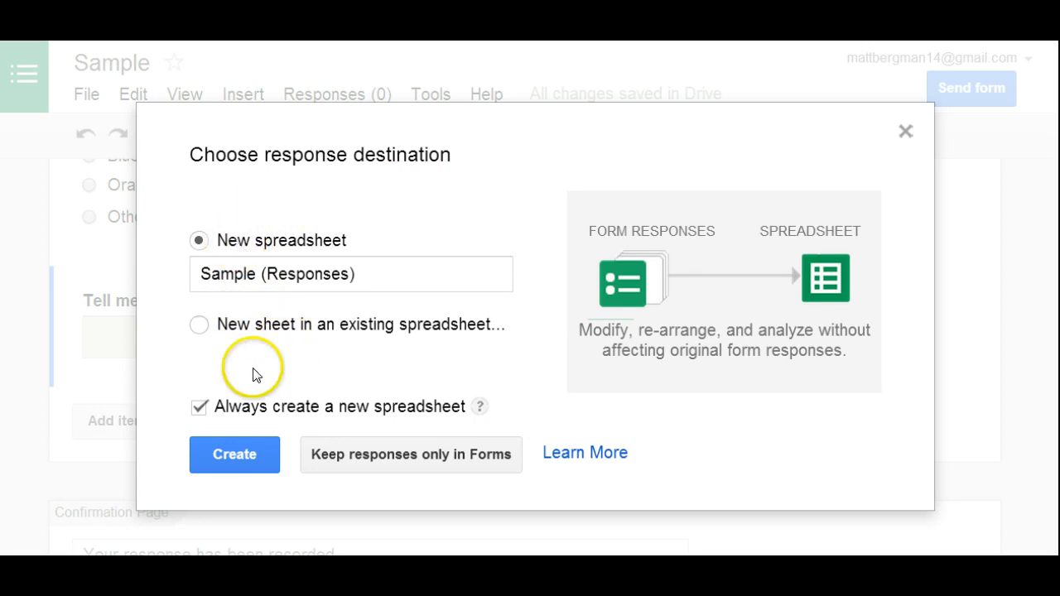
pyautogui.click(256, 452)
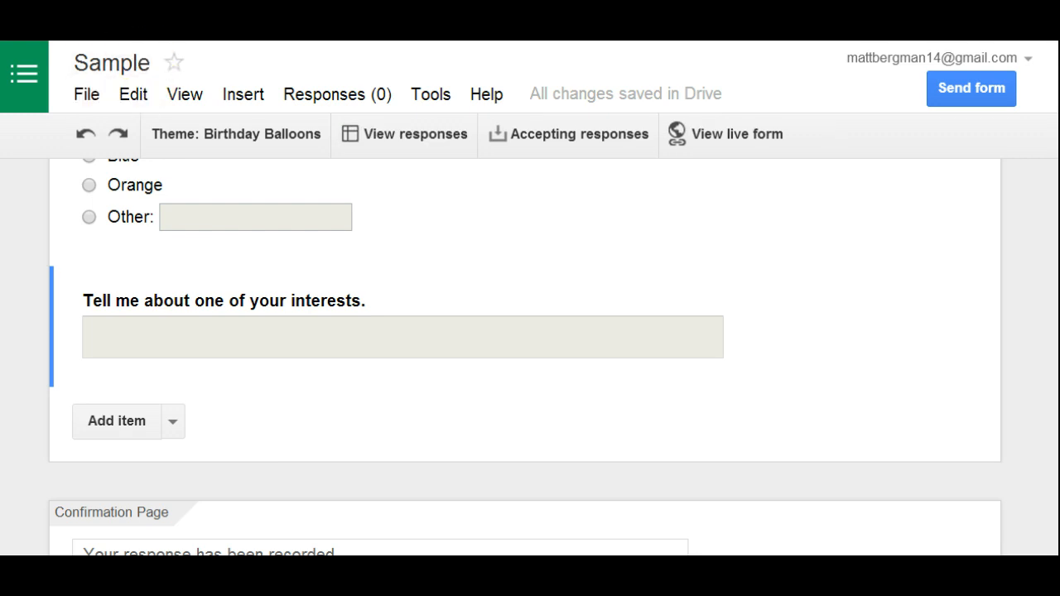
# - Open and close the Sample (Responses) spreadsheet and the Sample form from Drive to inspect them
pyautogui.click(124, 10)
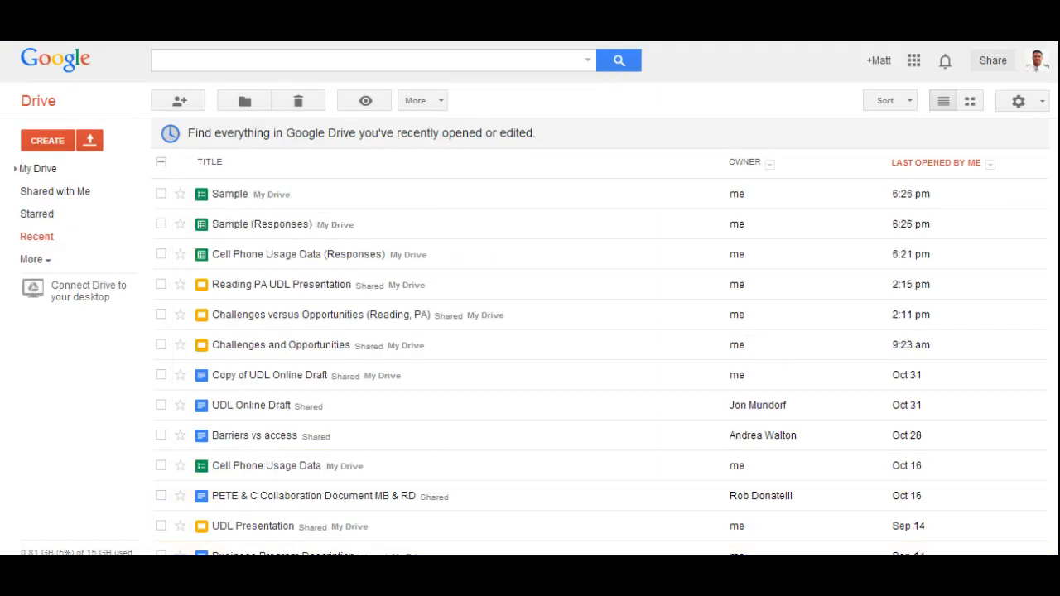
pyautogui.click(229, 230)
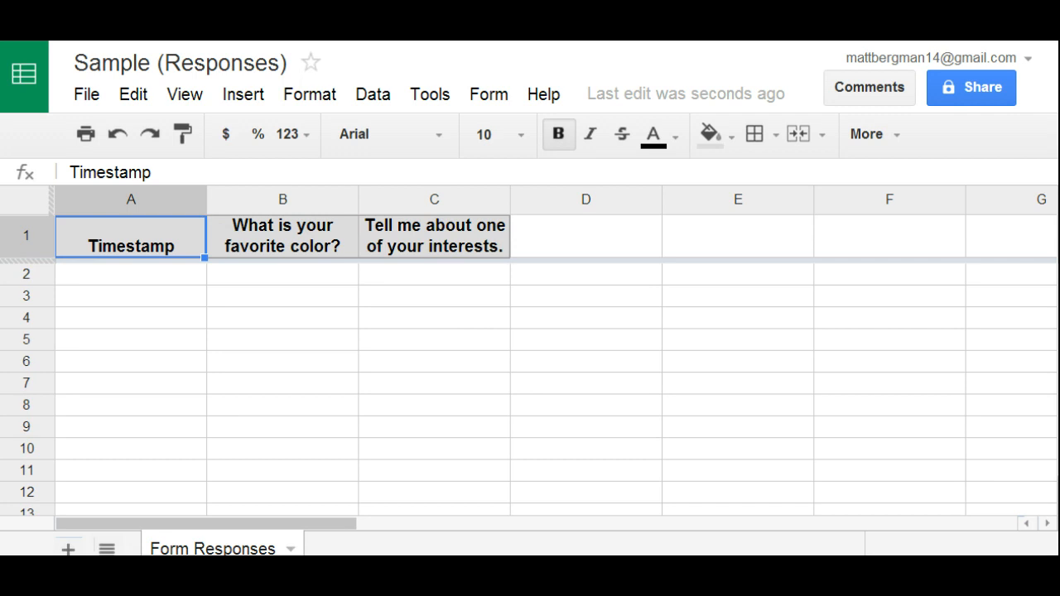
pyautogui.hotkey('ctrl', 'w')
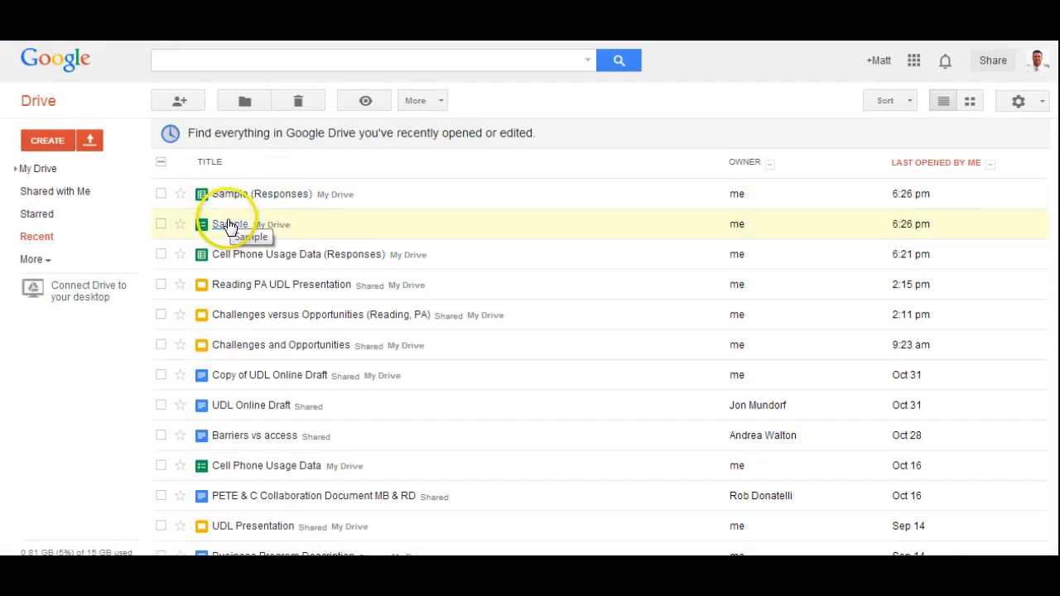
pyautogui.click(230, 224)
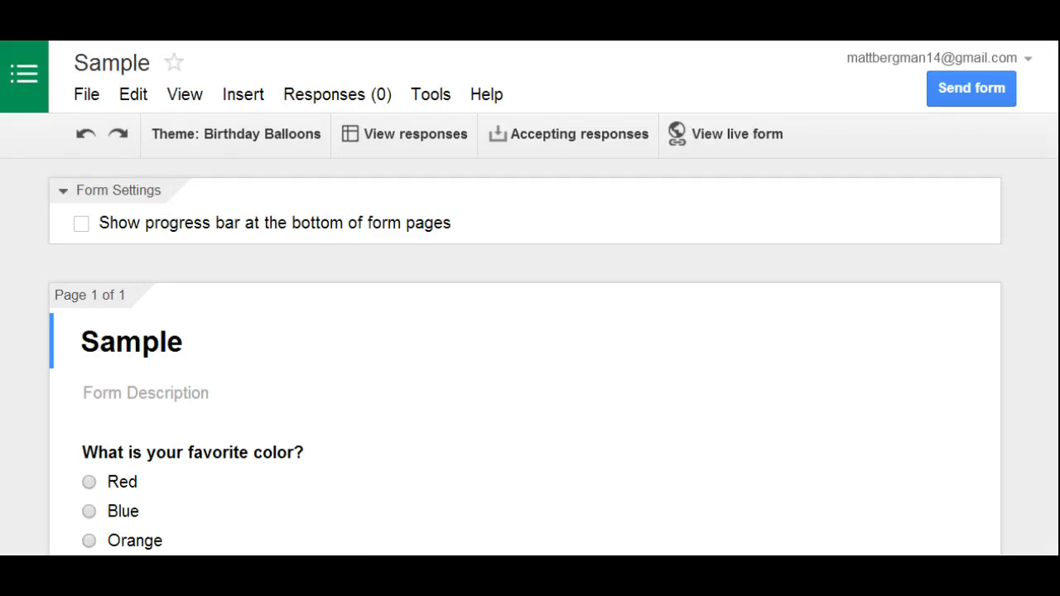
pyautogui.hotkey('ctrl', 'w')
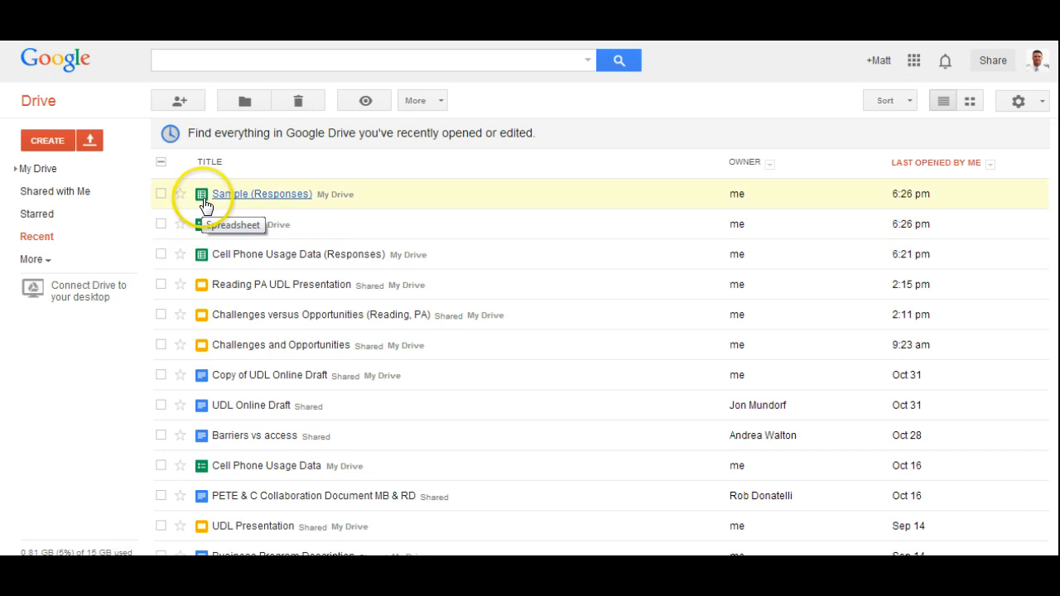
# - Switch to the Cell Phone Usage Data (Responses) spreadsheet and set the browser zoom to 110%
pyautogui.hotkey('ctrl', 'Tab')
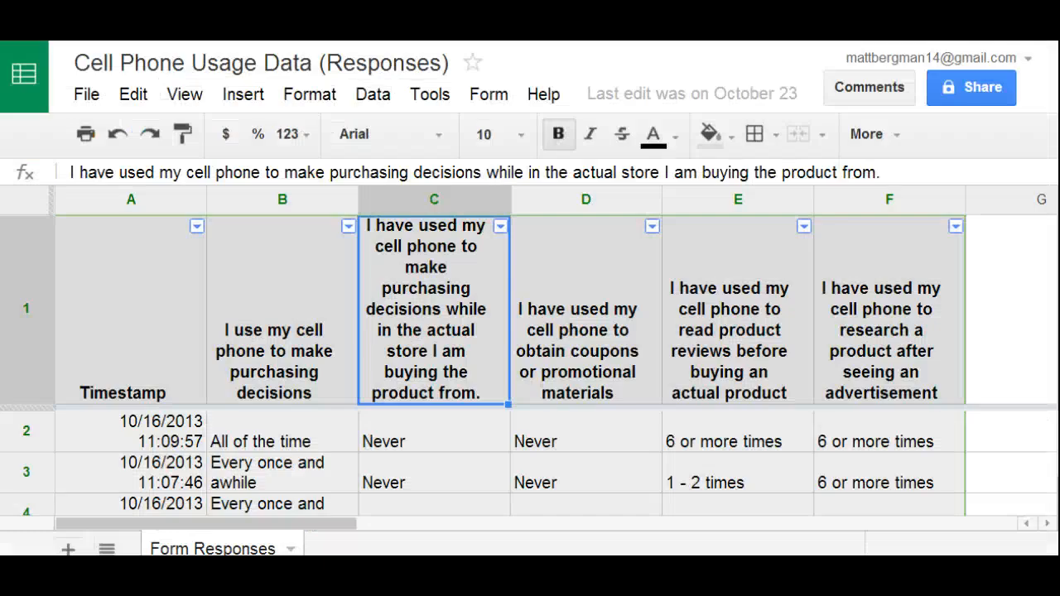
pyautogui.click(1045, 7)
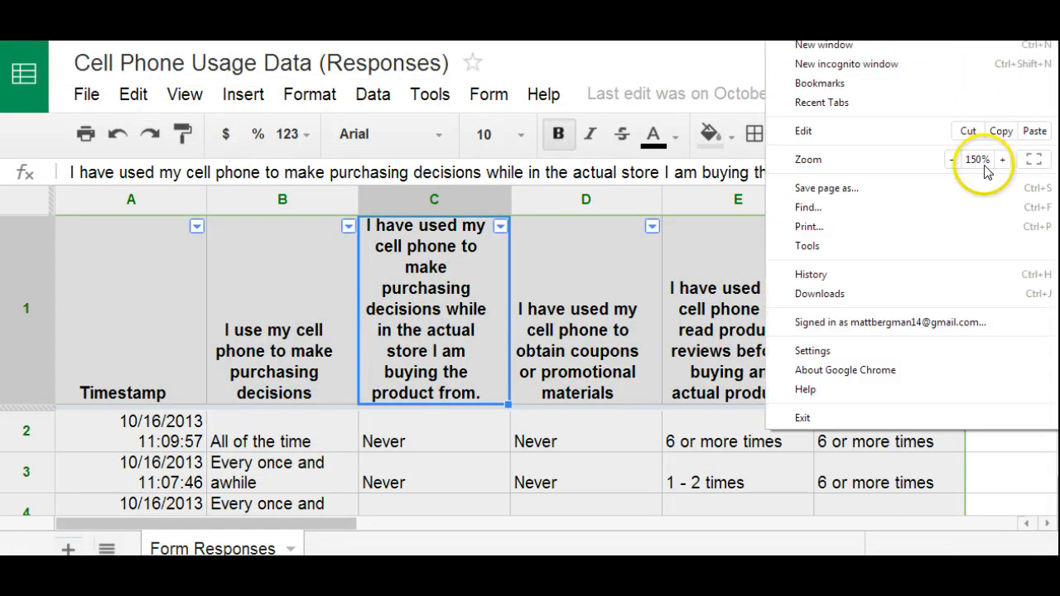
pyautogui.click(959, 163)
pyautogui.click(954, 161)
pyautogui.click(954, 161)
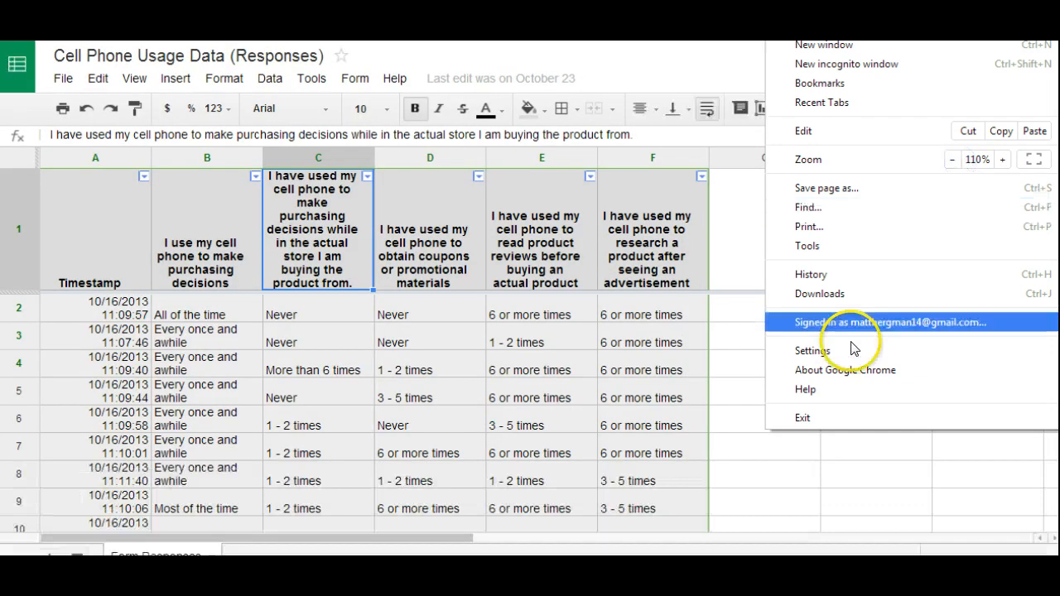
pyautogui.click(754, 259)
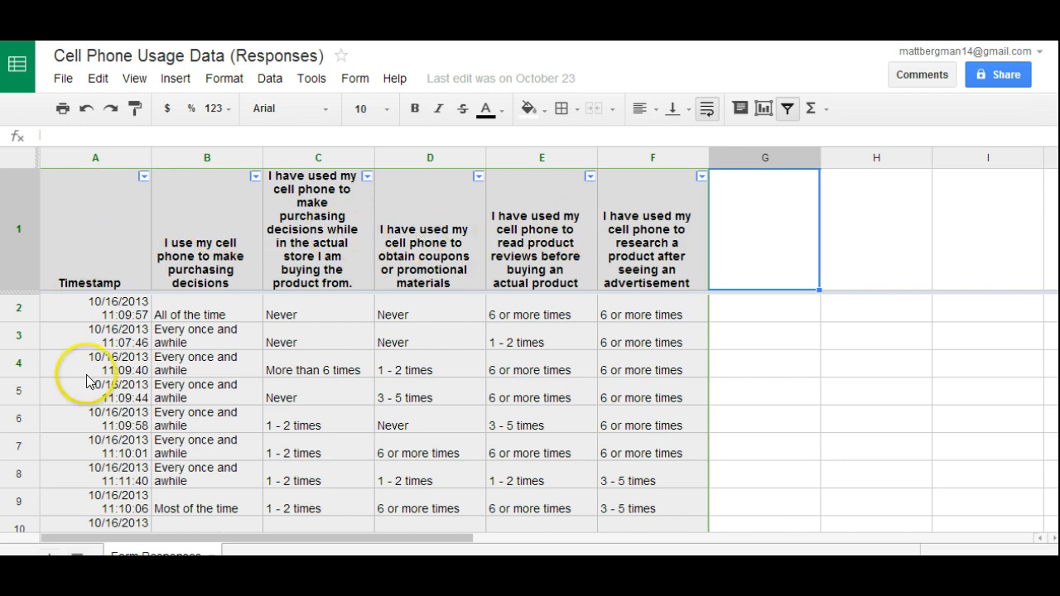
# - Filter column C to show only rows answering 1 - 2 times
pyautogui.click(367, 177)
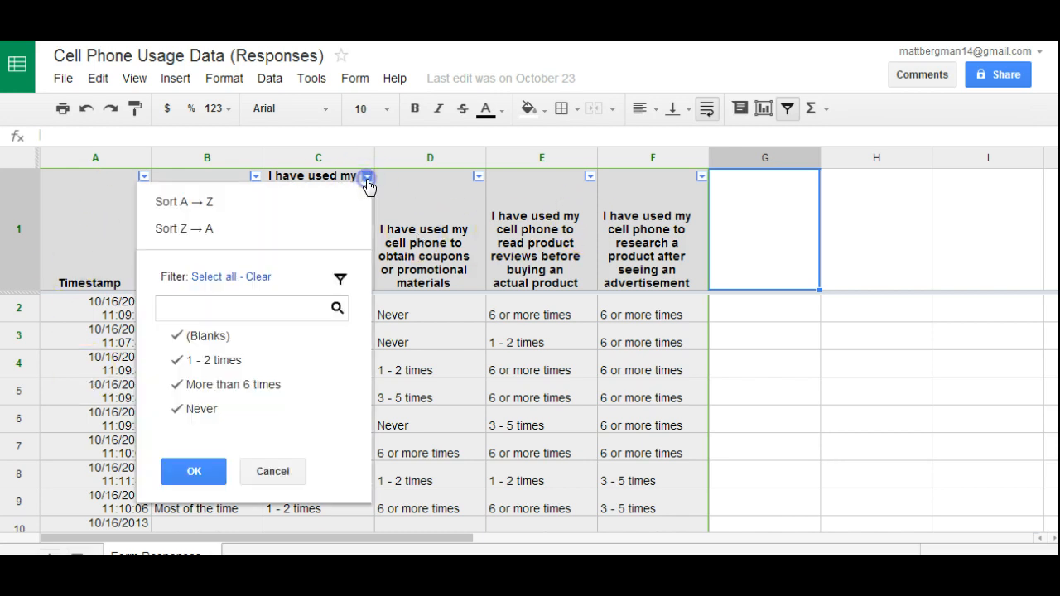
pyautogui.click(229, 338)
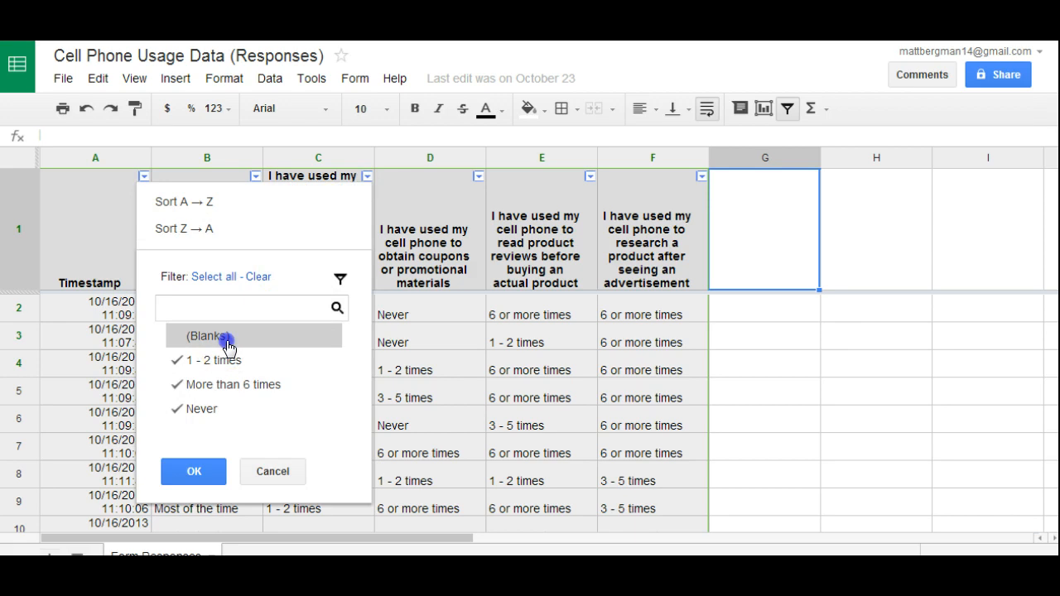
pyautogui.click(219, 381)
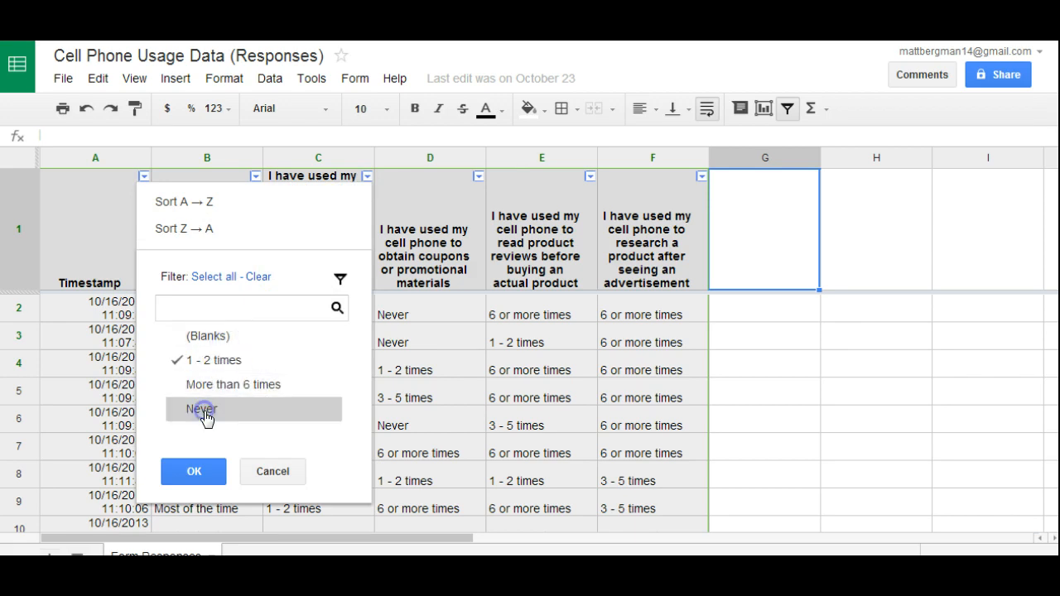
pyautogui.click(193, 472)
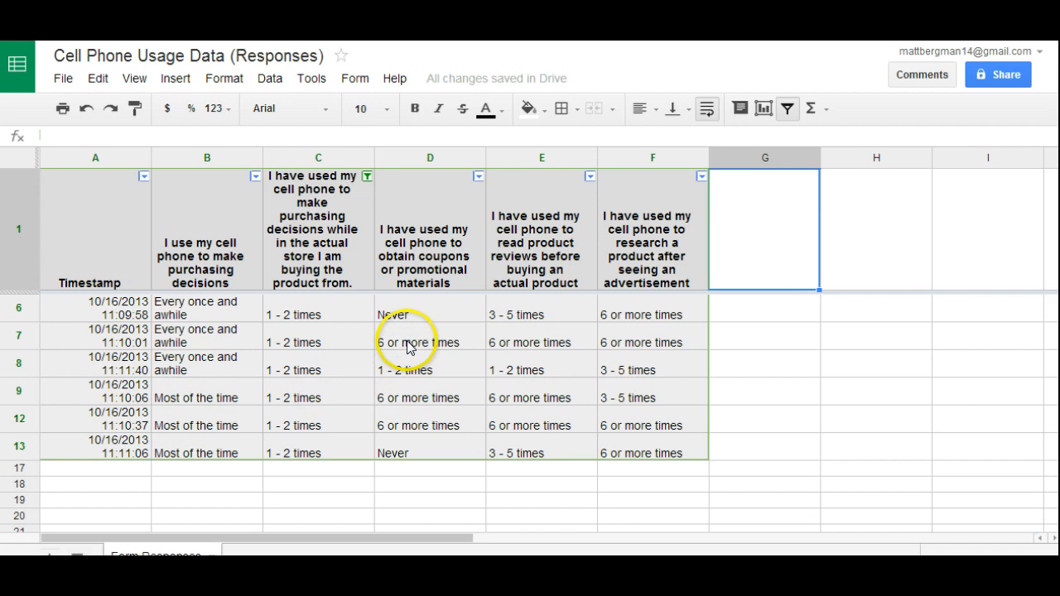
# - Reset the column C filter so all values are selected again
pyautogui.click(367, 177)
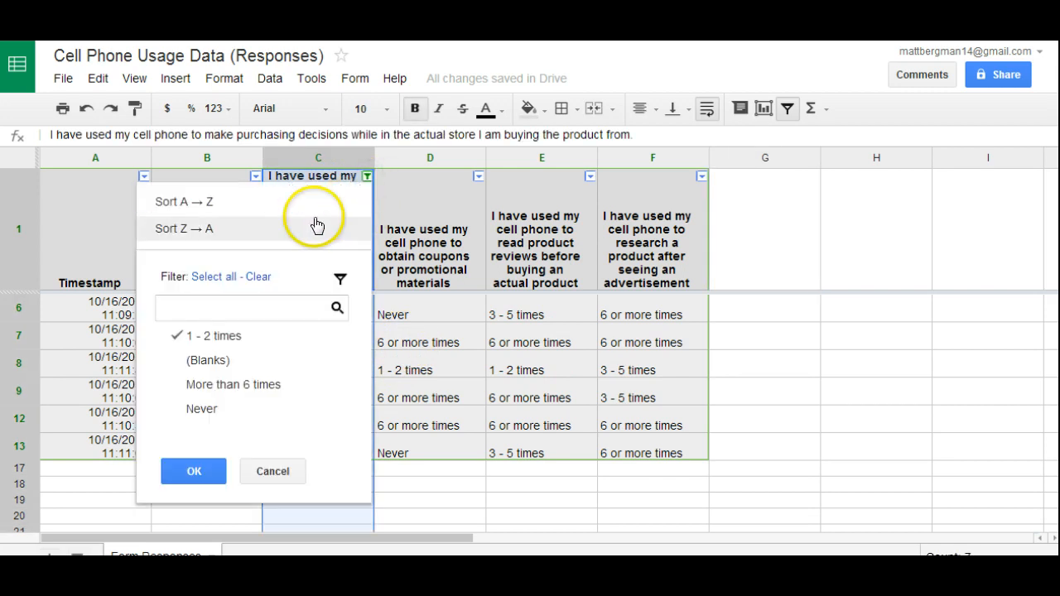
pyautogui.click(214, 279)
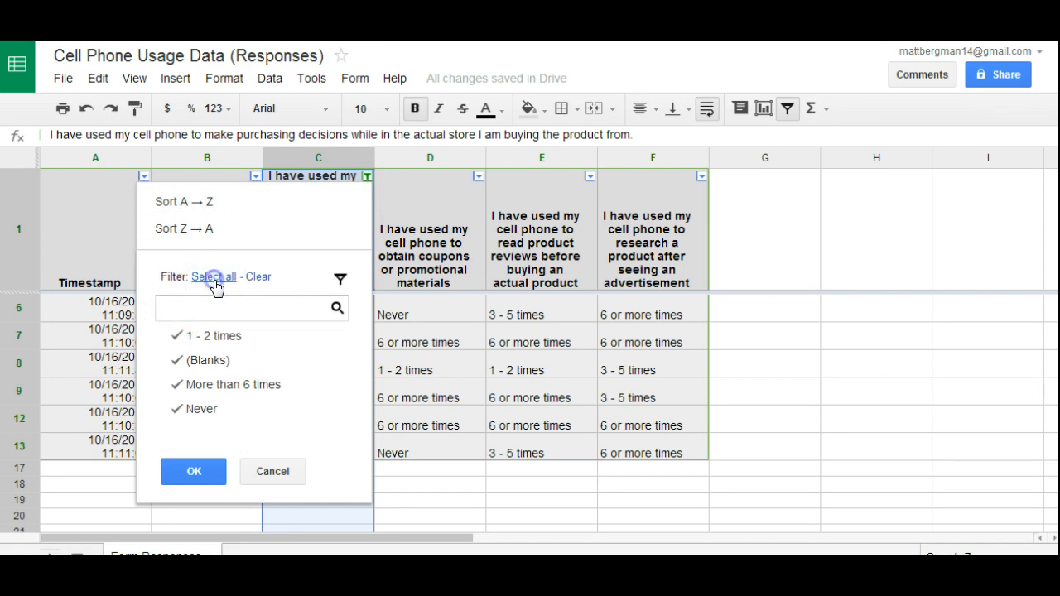
pyautogui.click(197, 478)
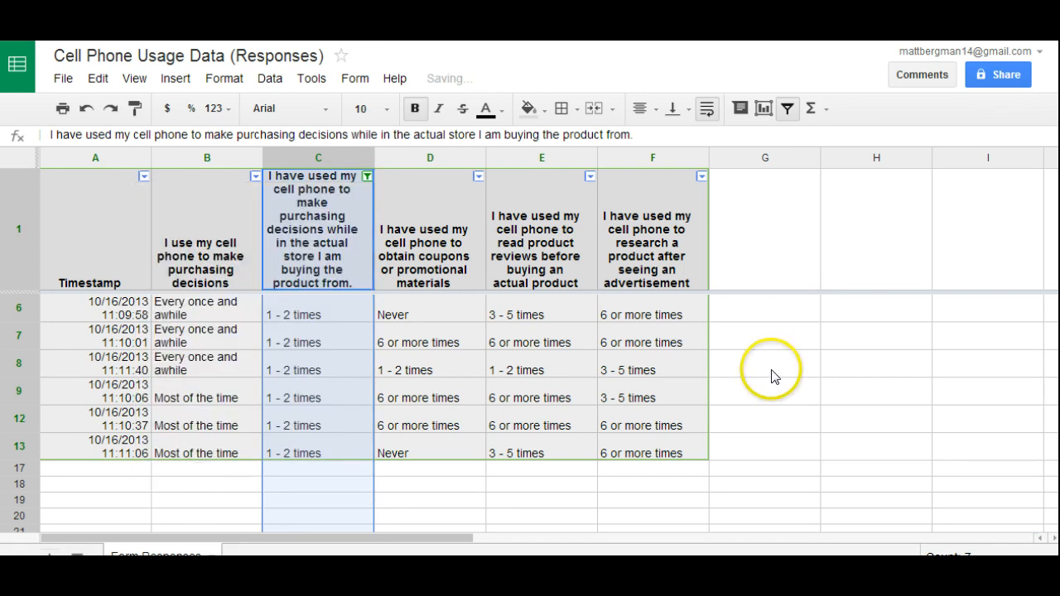
pyautogui.click(769, 377)
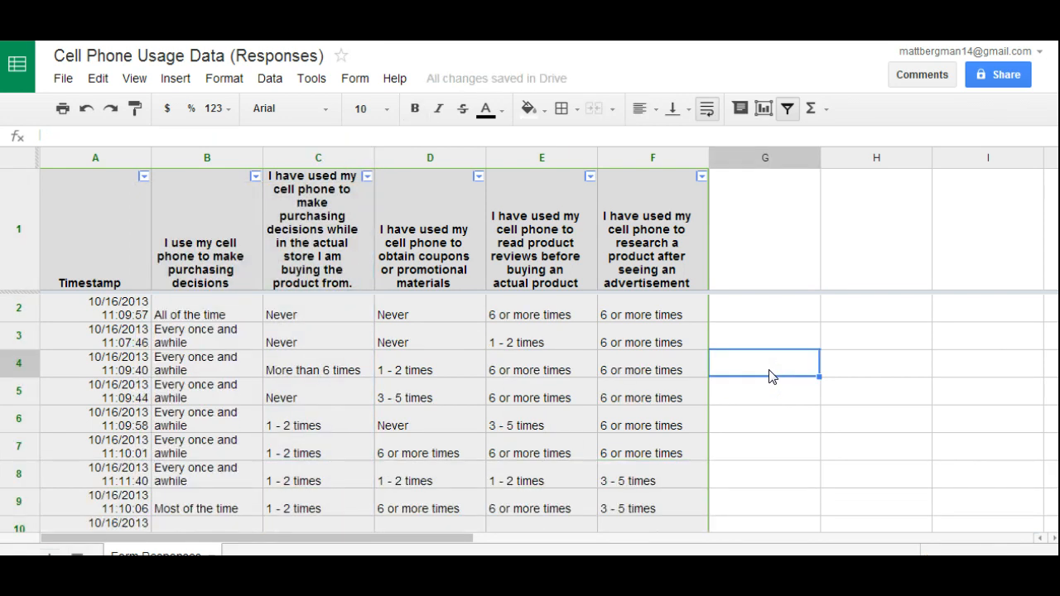